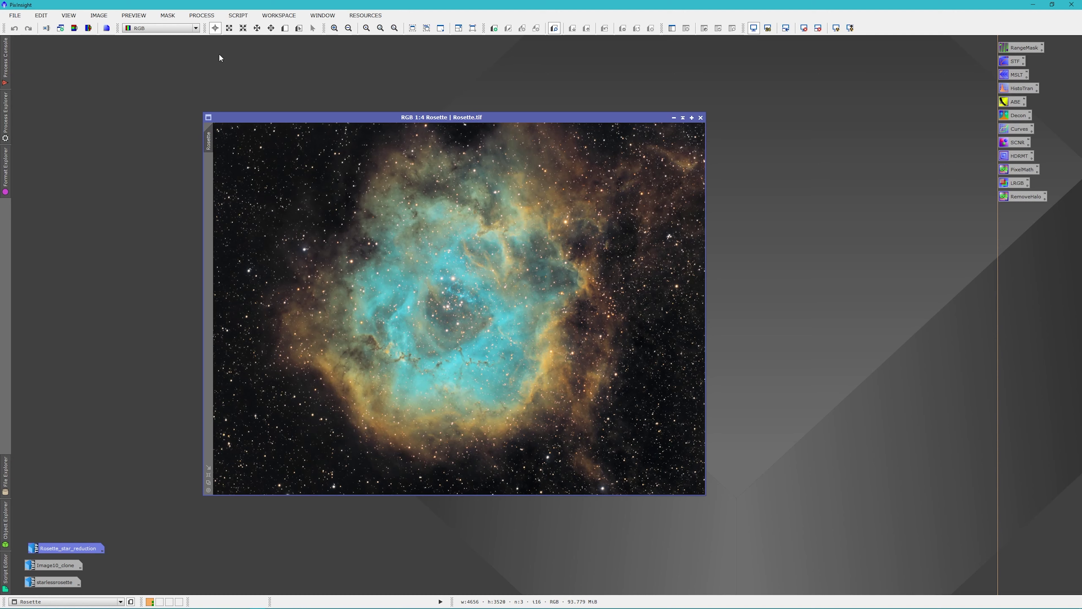
# Open the StarNet process from All Processes and review its weights-file preferences without changing them
pyautogui.click(215, 15)
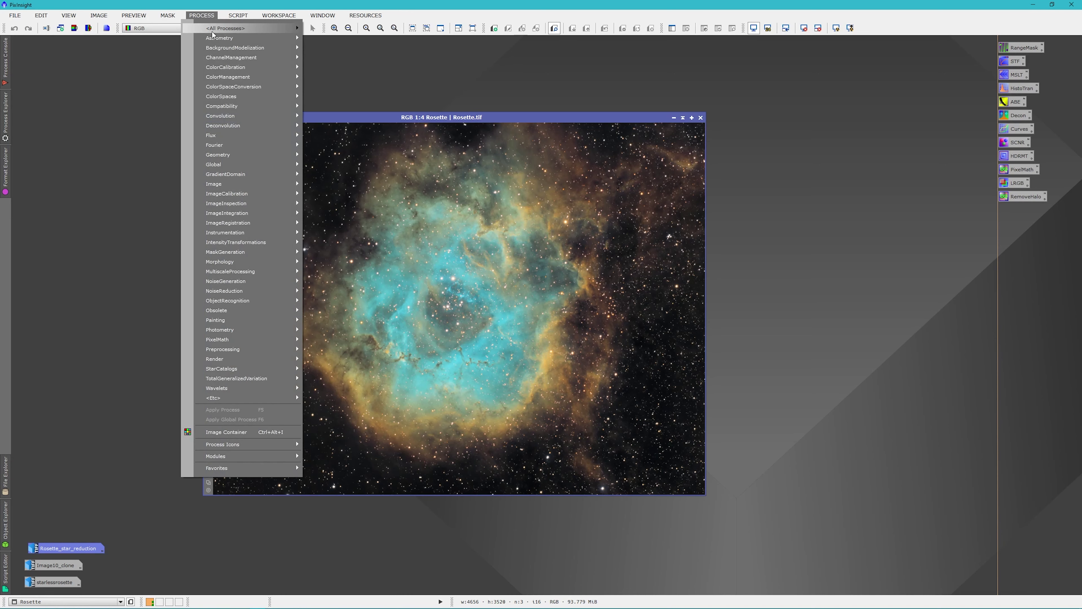
pyautogui.moveTo(225, 28)
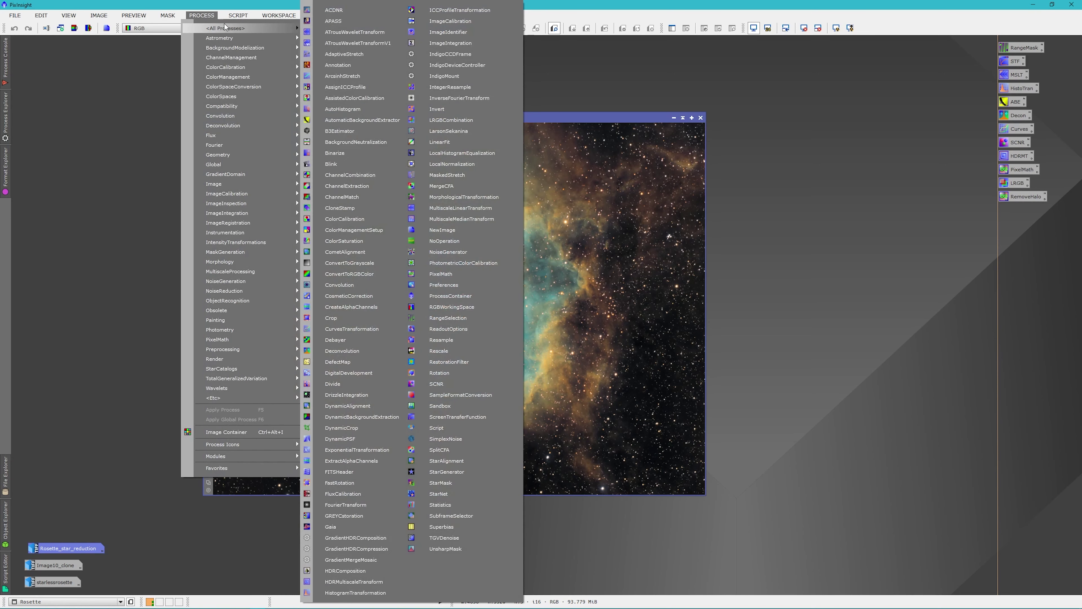
pyautogui.click(461, 493)
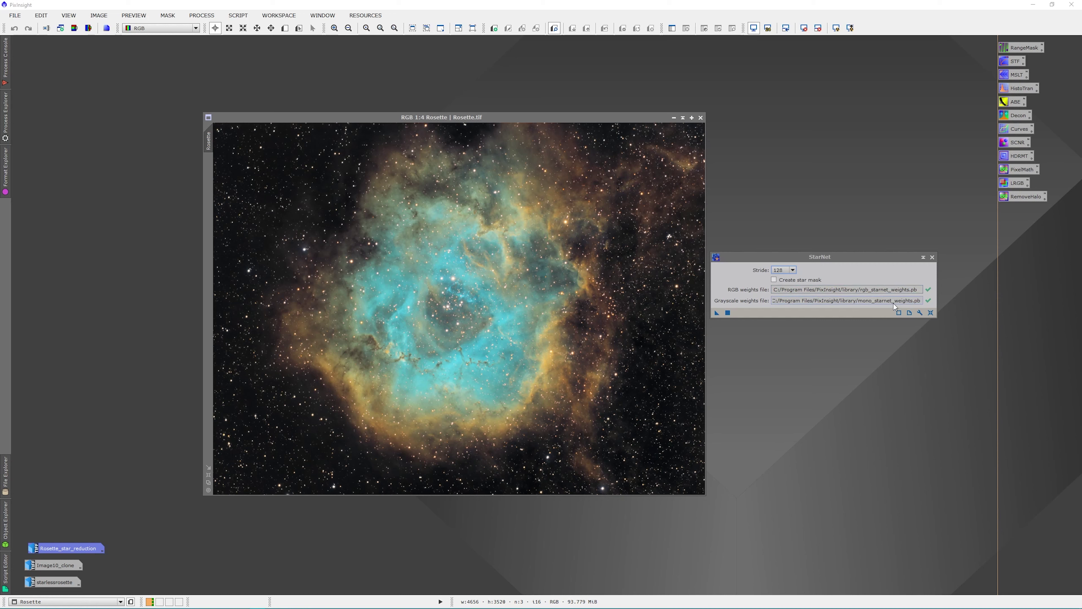
pyautogui.click(919, 313)
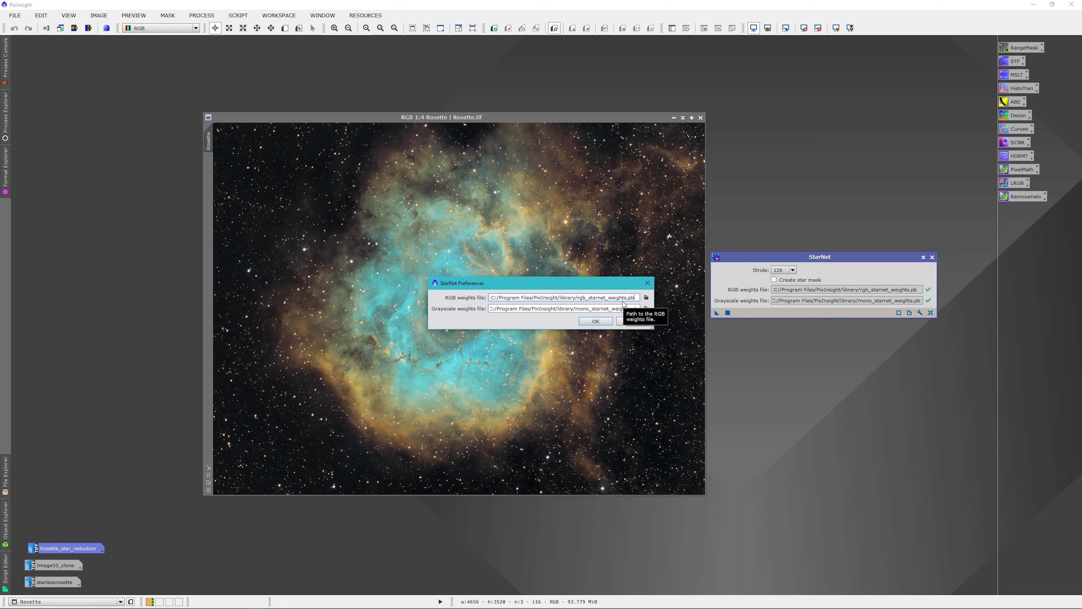
pyautogui.click(637, 323)
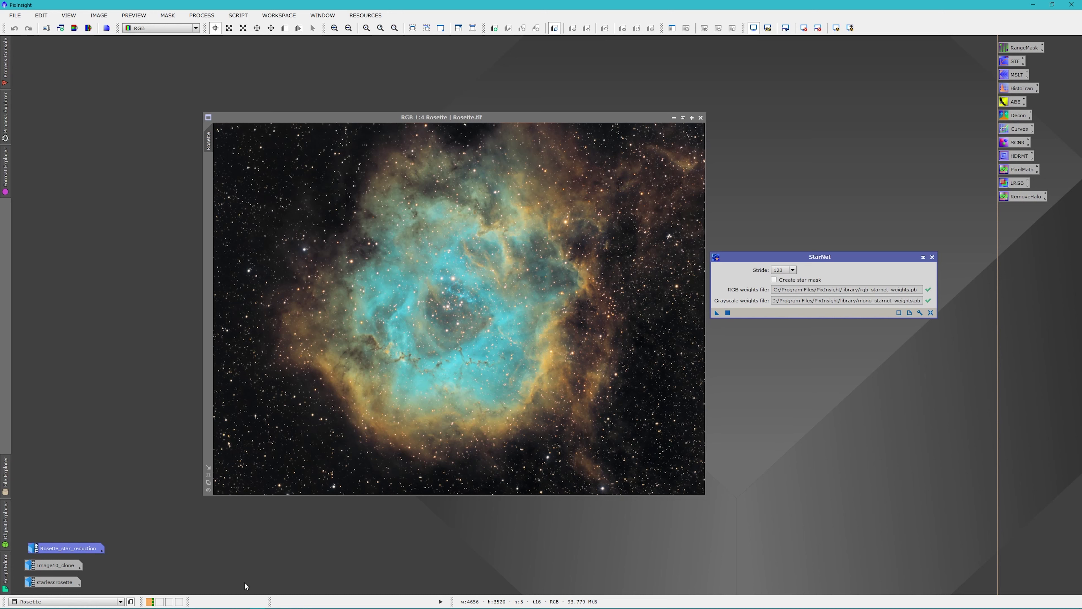
# Open the starlessrosette image in its own window, then bring Rosette.tif back to the front
pyautogui.click(49, 588)
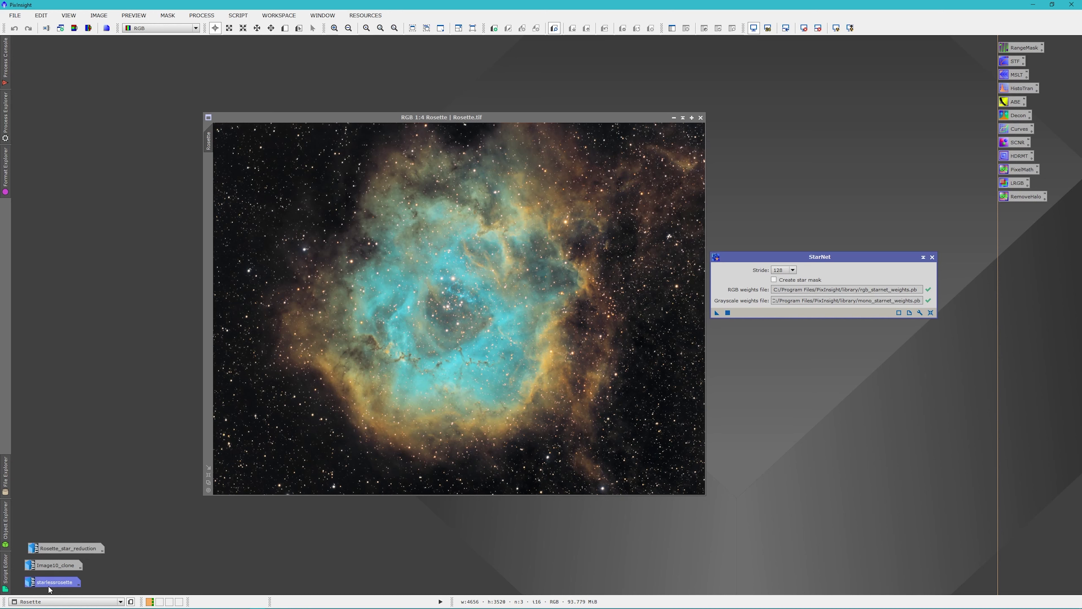
pyautogui.doubleClick(49, 587)
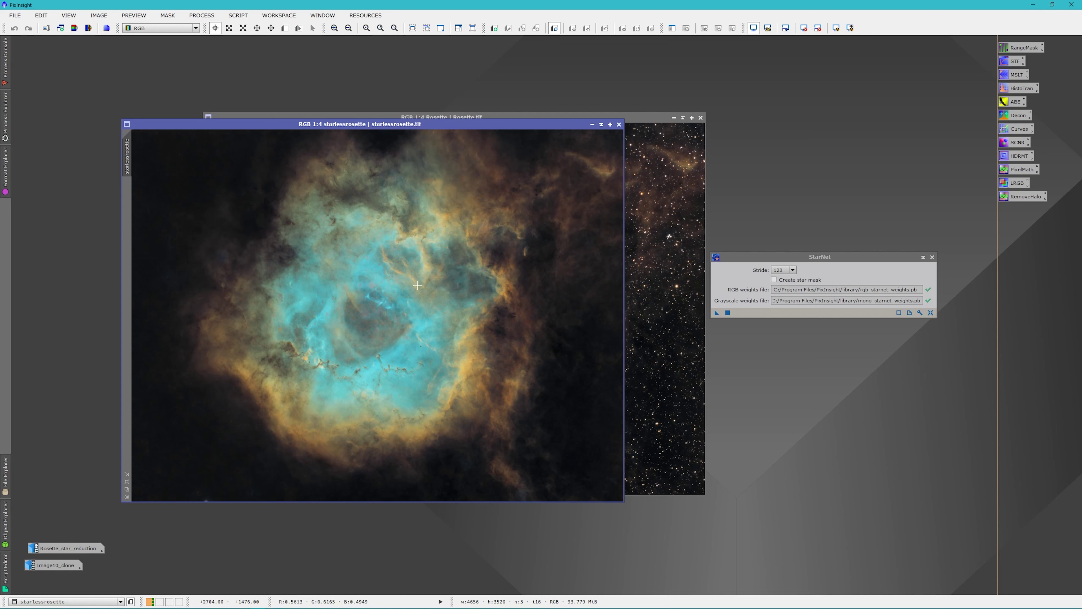
pyautogui.click(645, 119)
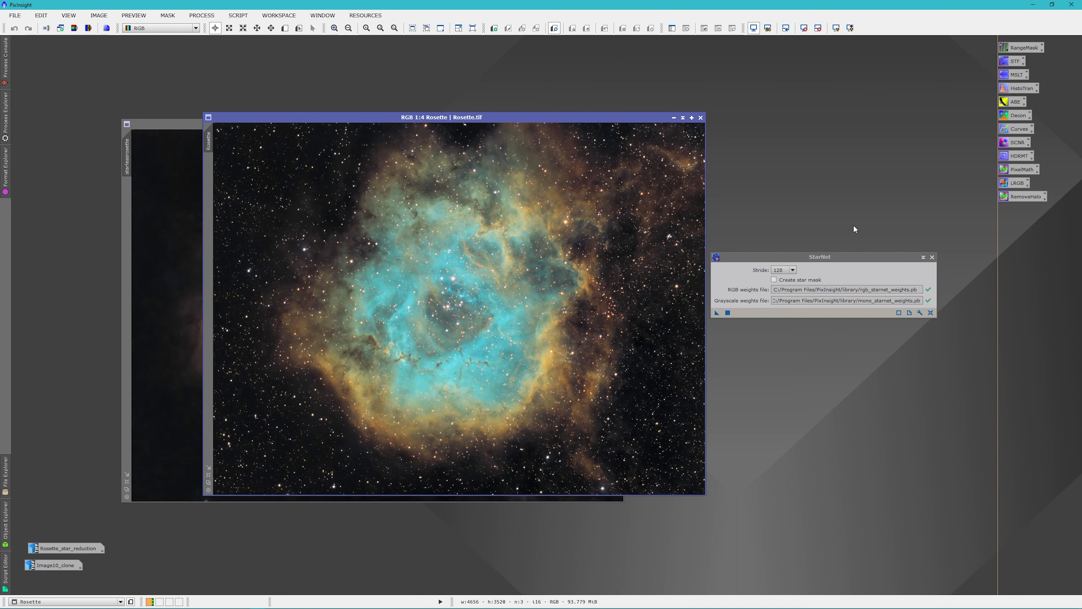
# Launch the EZ Star Reduction script, accept its disclaimer, and place its dialog below StarNet
pyautogui.click(237, 16)
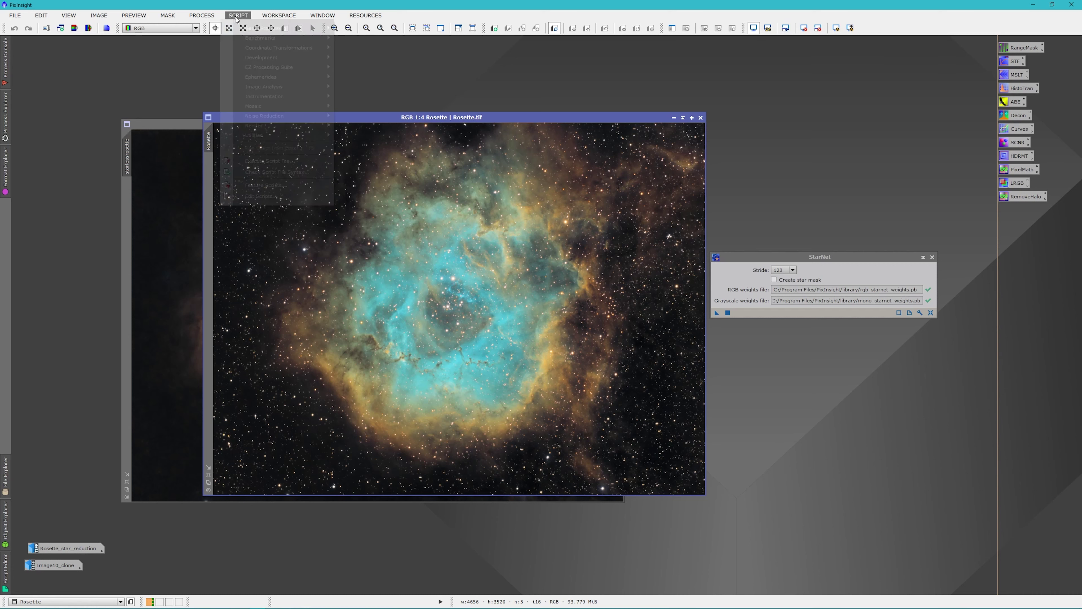
pyautogui.moveTo(258, 68)
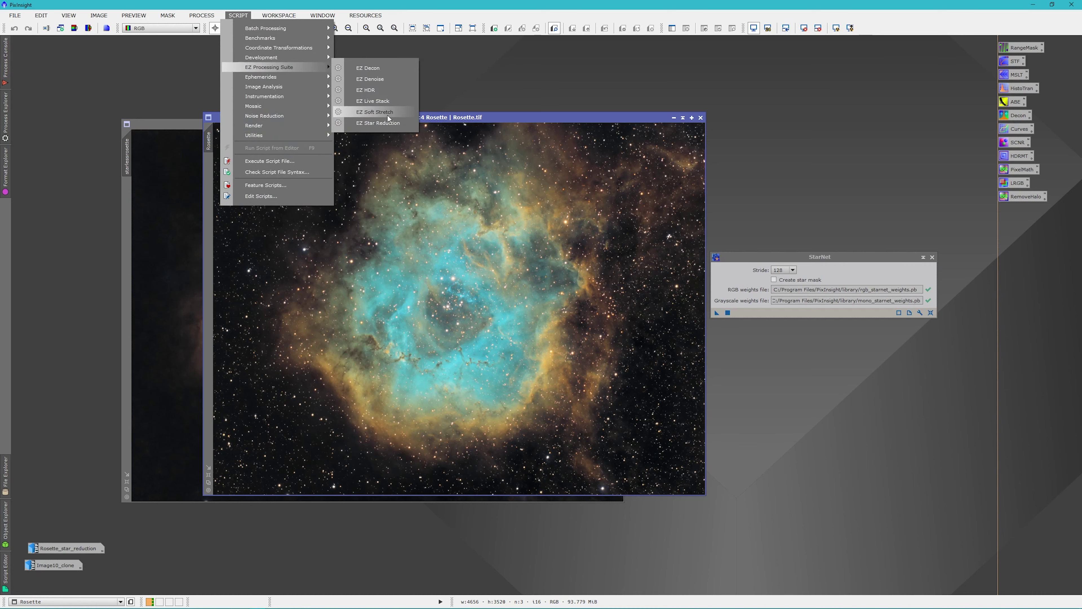
pyautogui.click(386, 124)
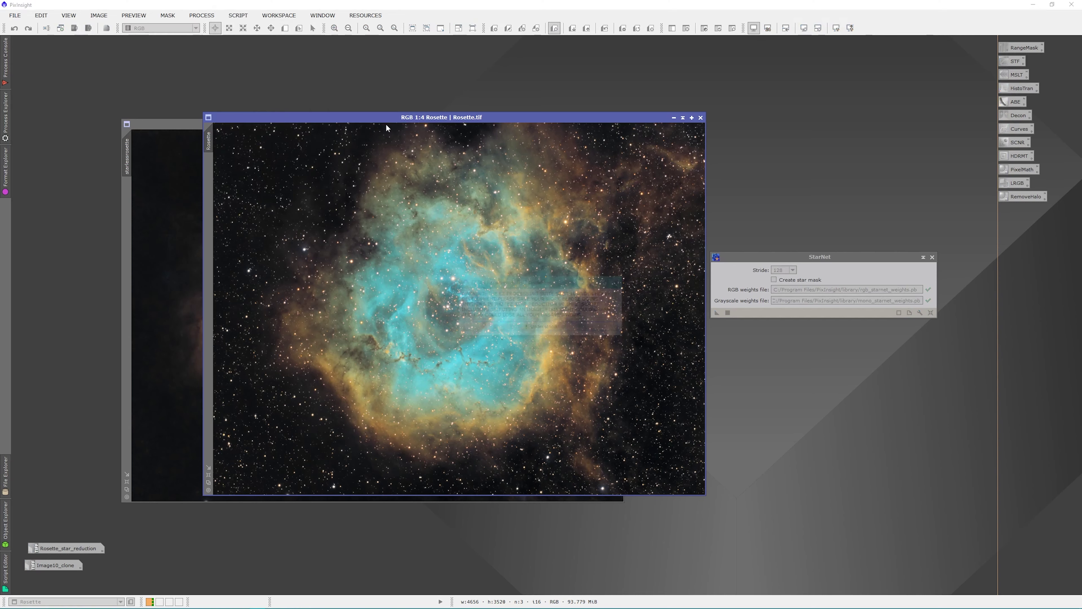
pyautogui.click(575, 328)
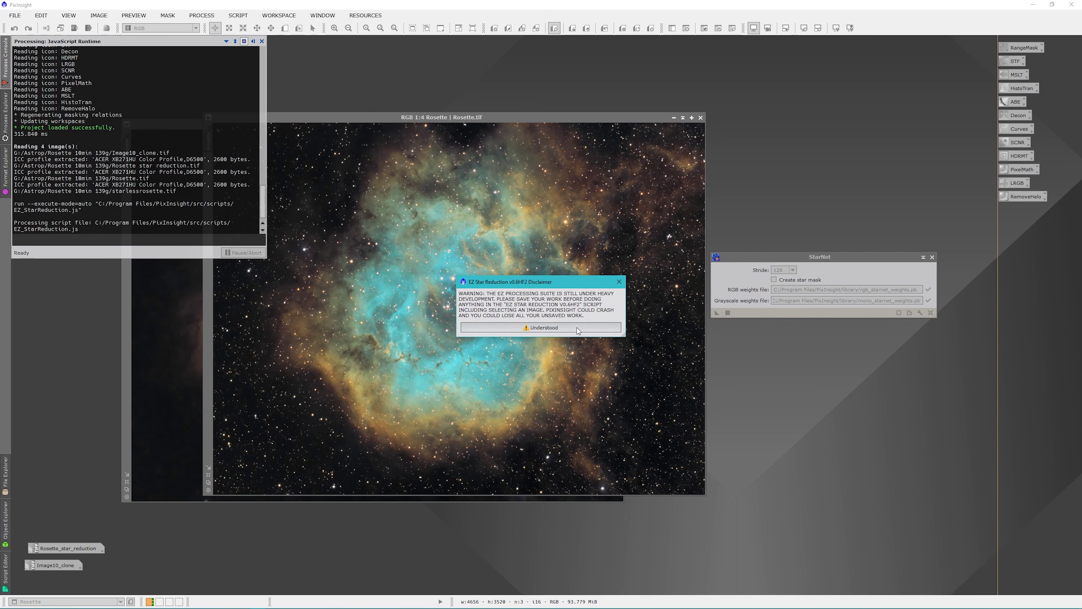
pyautogui.moveTo(587, 266); pyautogui.dragTo(817, 333)
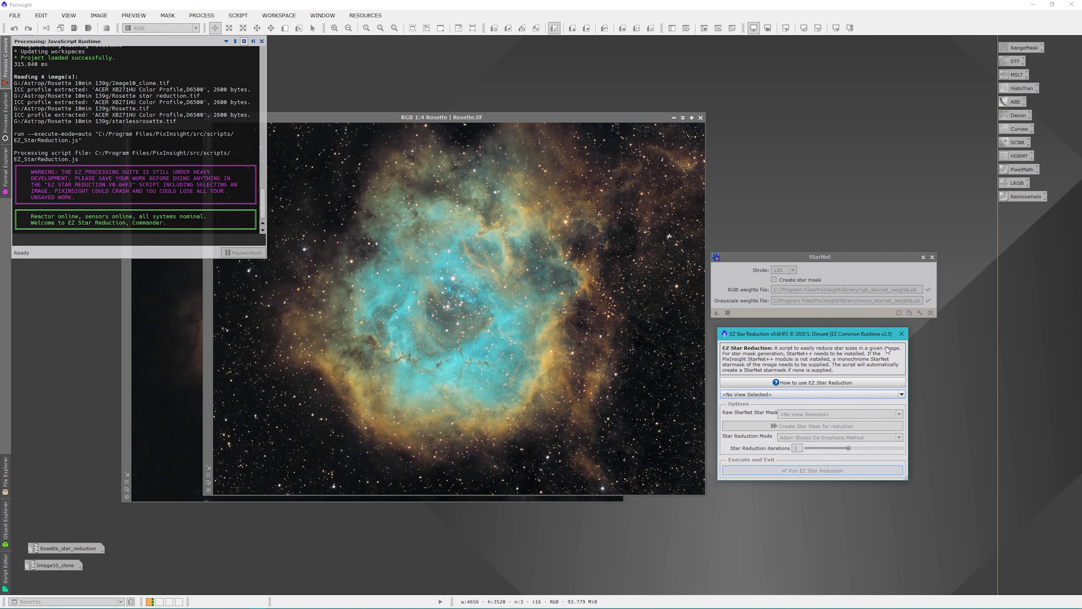
# Target Image10_clone with the Adam Blocks De-Emphasis Method and create its raw star mask
pyautogui.click(902, 395)
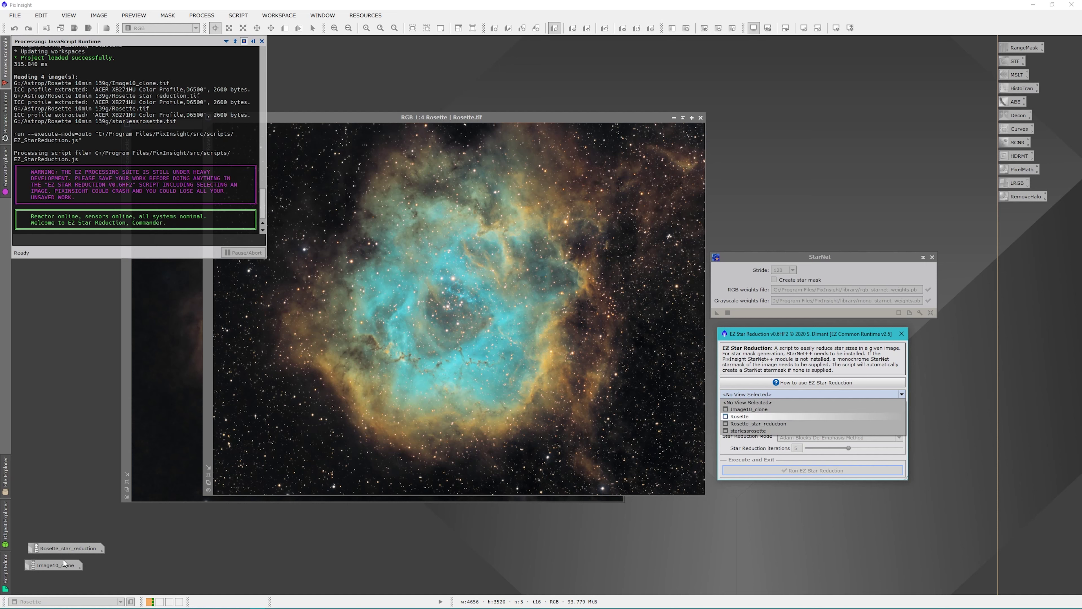
pyautogui.click(57, 565)
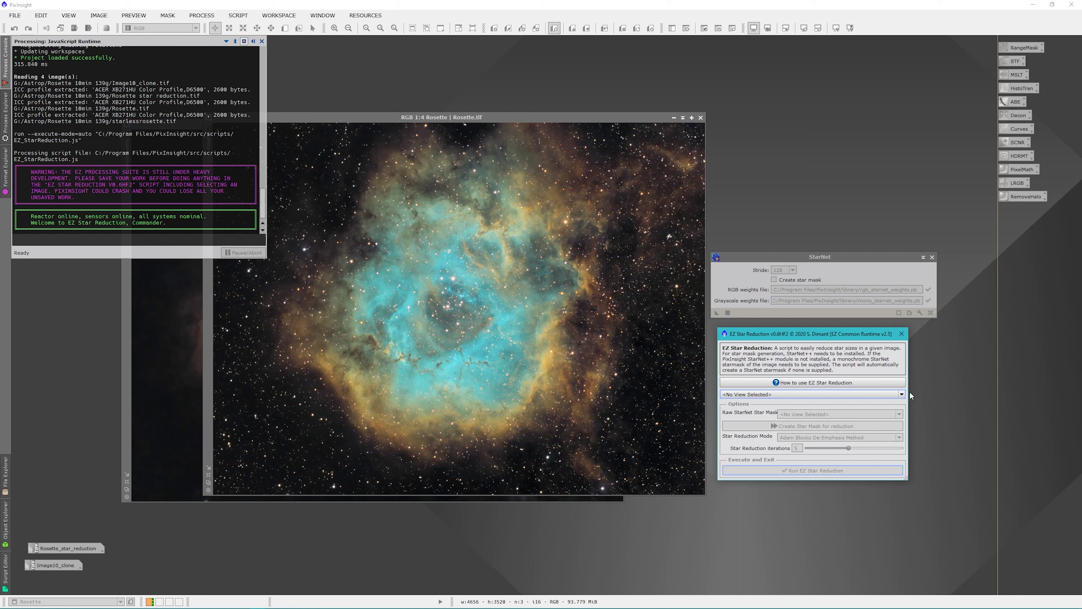
pyautogui.click(902, 395)
pyautogui.click(853, 406)
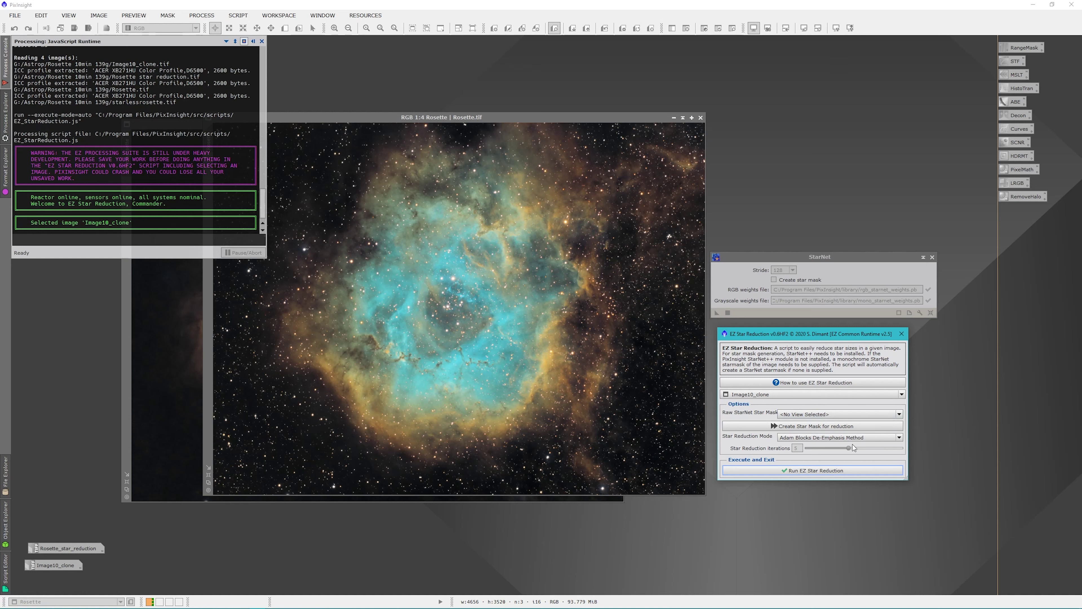
pyautogui.click(899, 440)
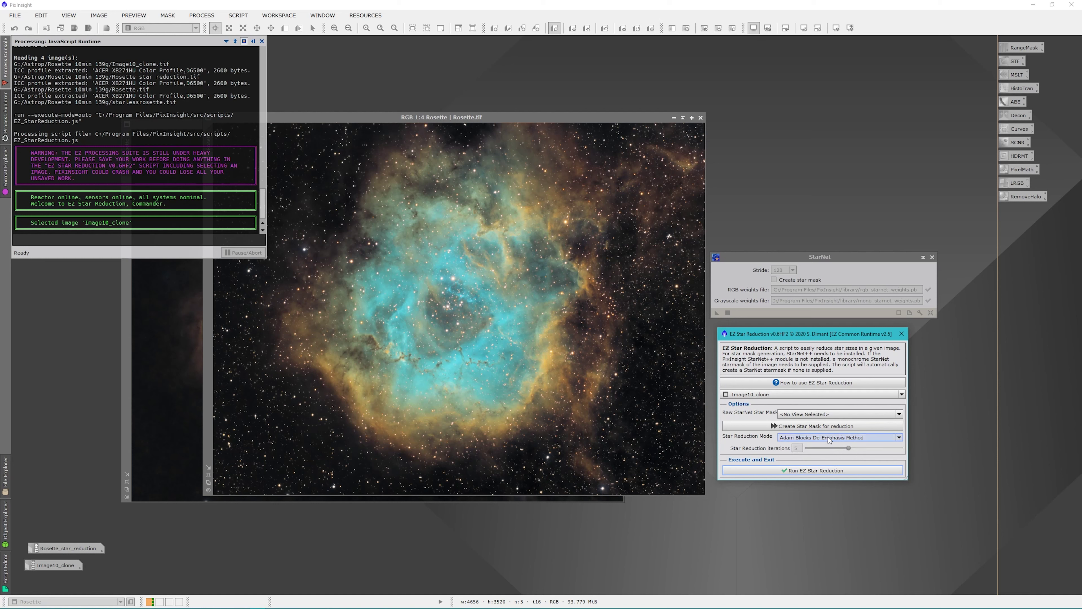
pyautogui.click(865, 454)
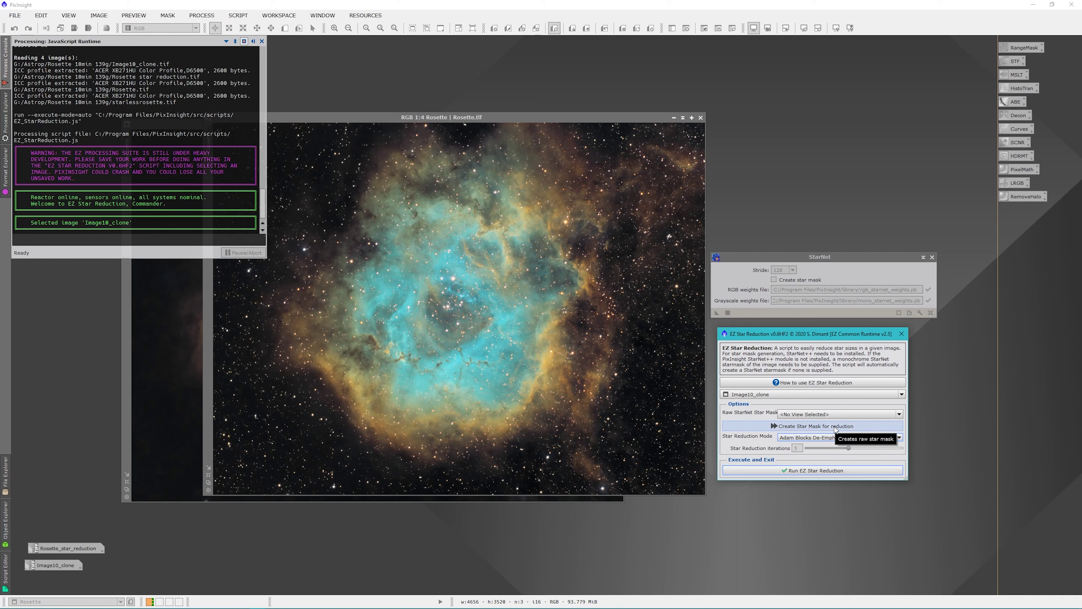
pyautogui.click(833, 427)
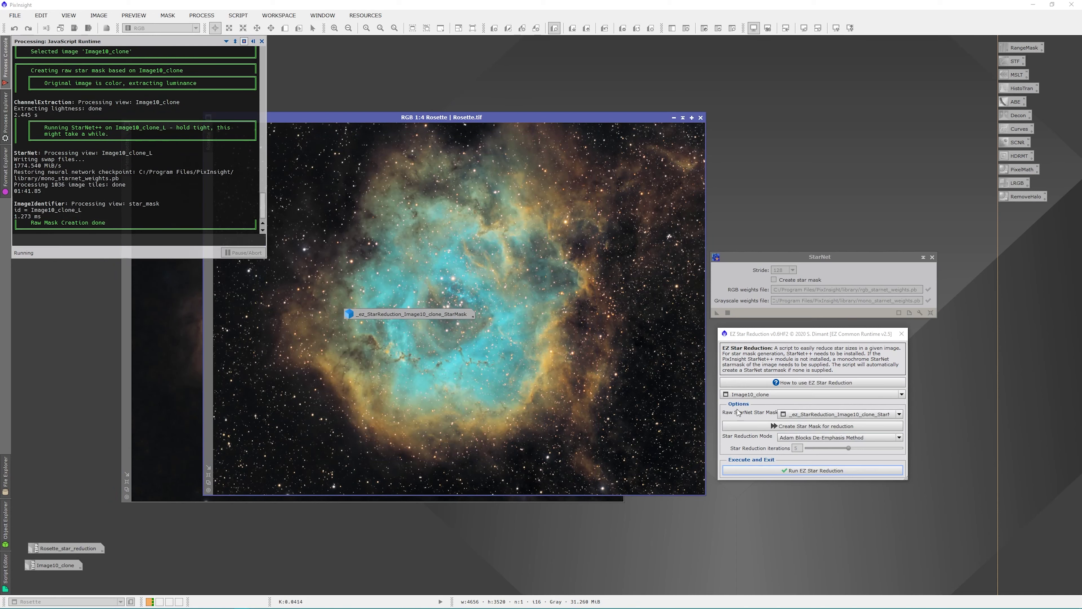
# Run EZ Star Reduction on Image10_clone using the created star mask
pyautogui.click(810, 471)
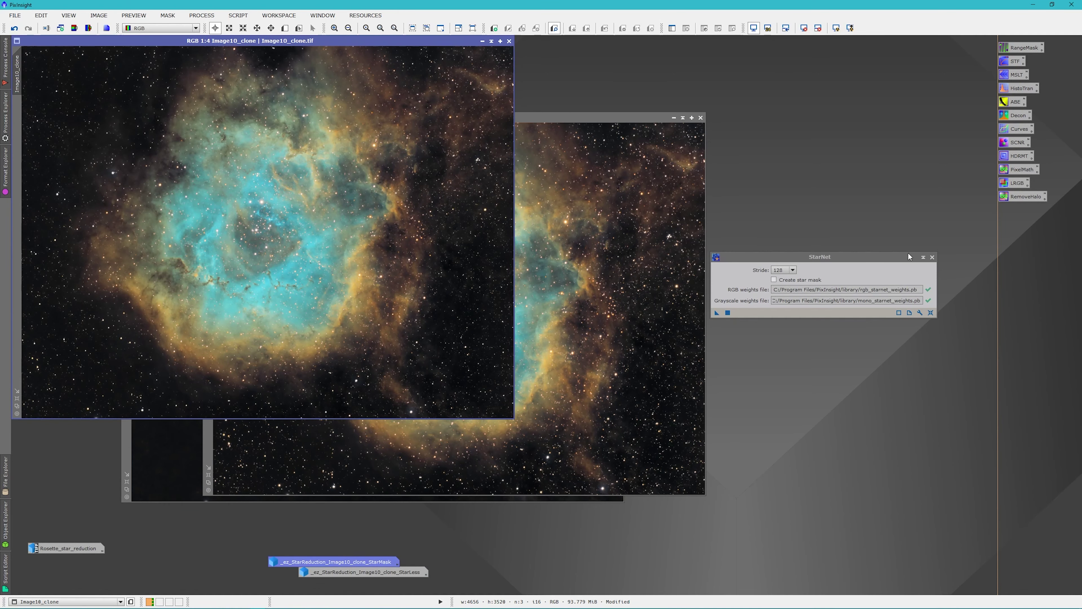
# Close StarNet and arrange the Rosette and Image10_clone windows side by side
pyautogui.click(932, 257)
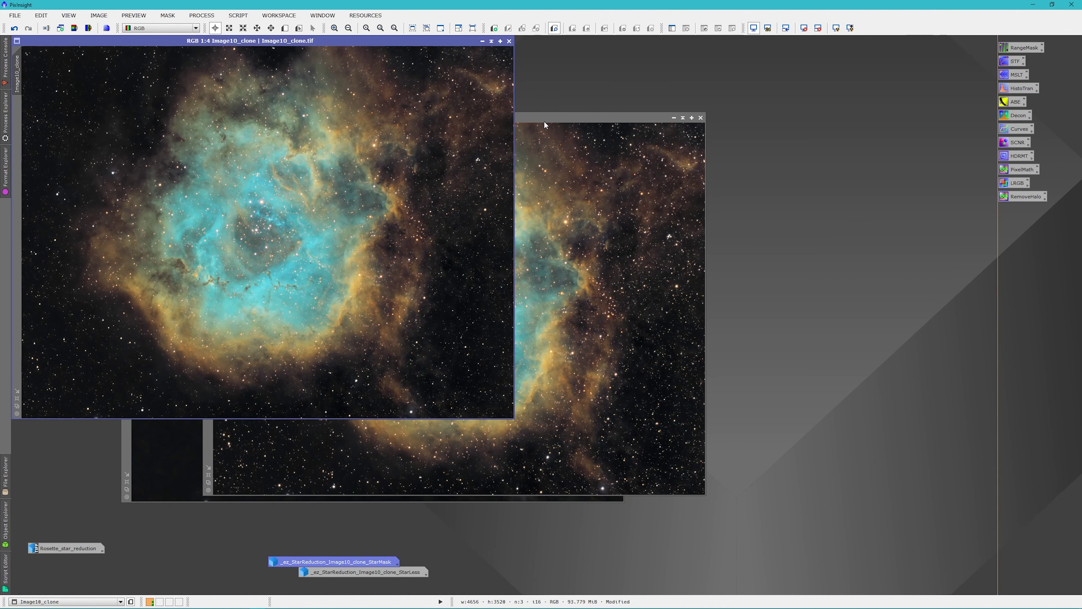
pyautogui.moveTo(543, 121); pyautogui.dragTo(873, 122)
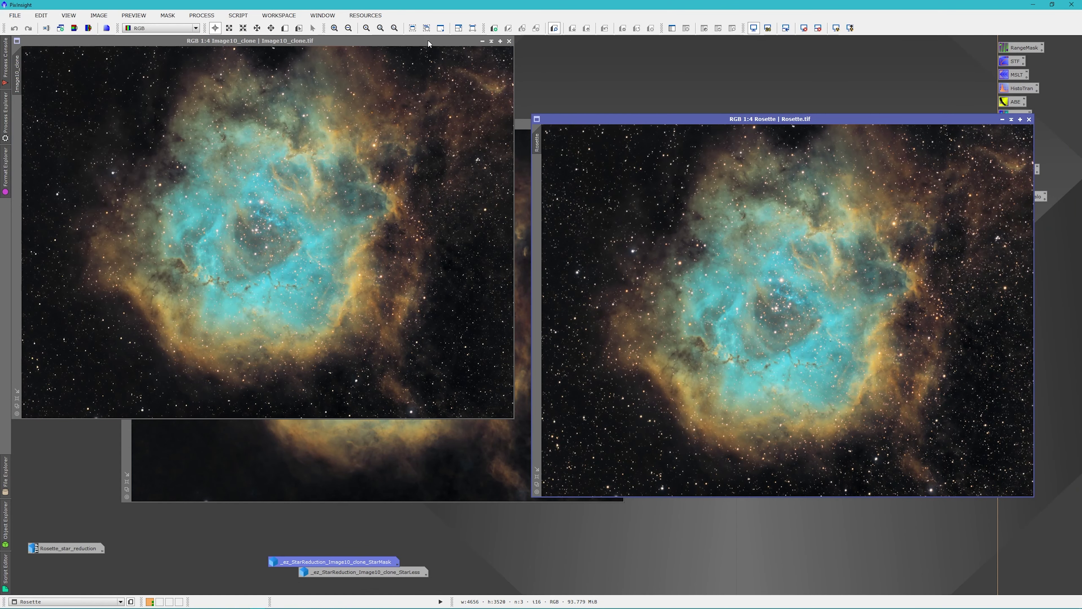
pyautogui.moveTo(428, 40); pyautogui.dragTo(441, 118)
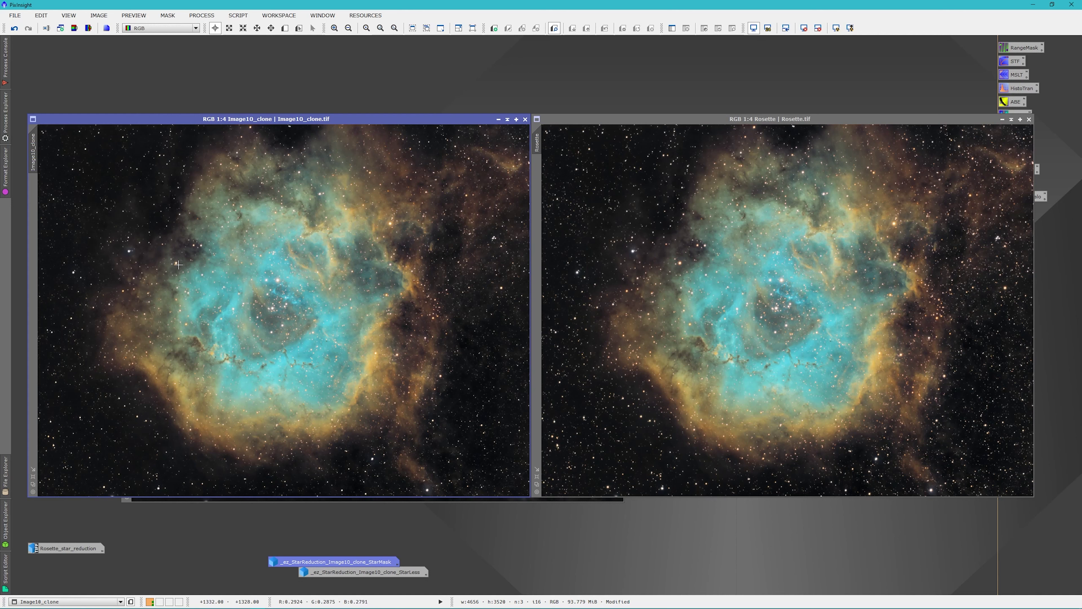
# Zoom both images in to 1:2 to compare stars, then back out to 1:4
pyautogui.click(682, 266)
pyautogui.scroll(2, 682, 267)
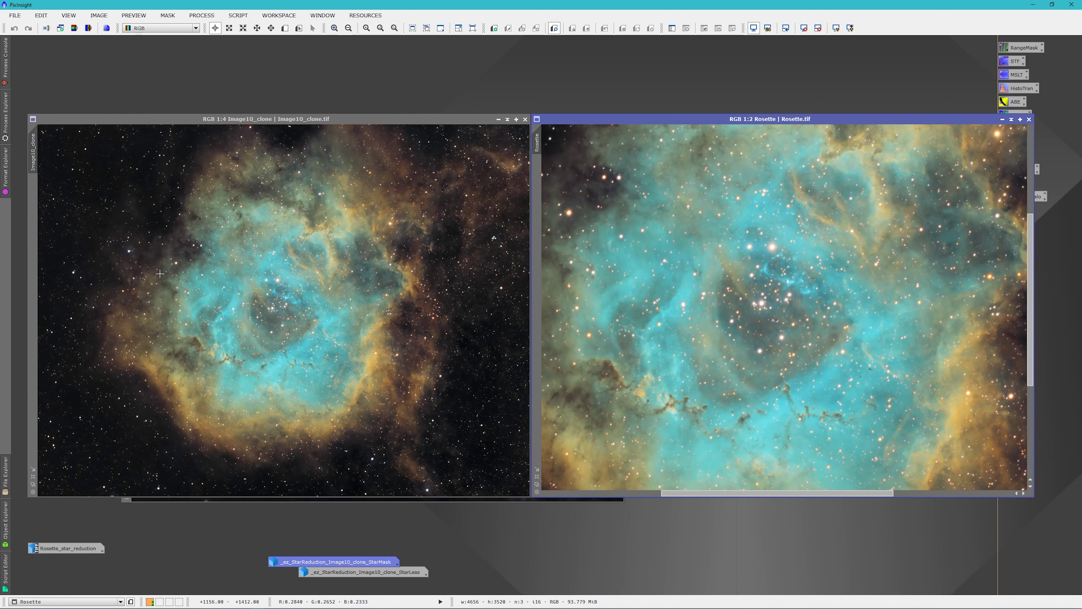
pyautogui.click(177, 268)
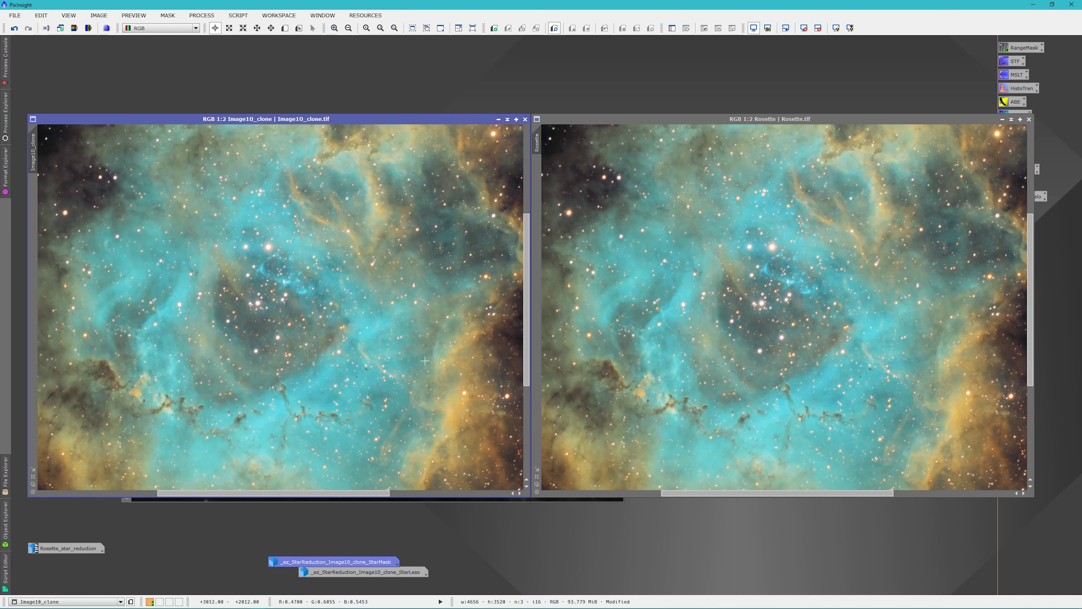
pyautogui.scroll(-1, 431, 360)
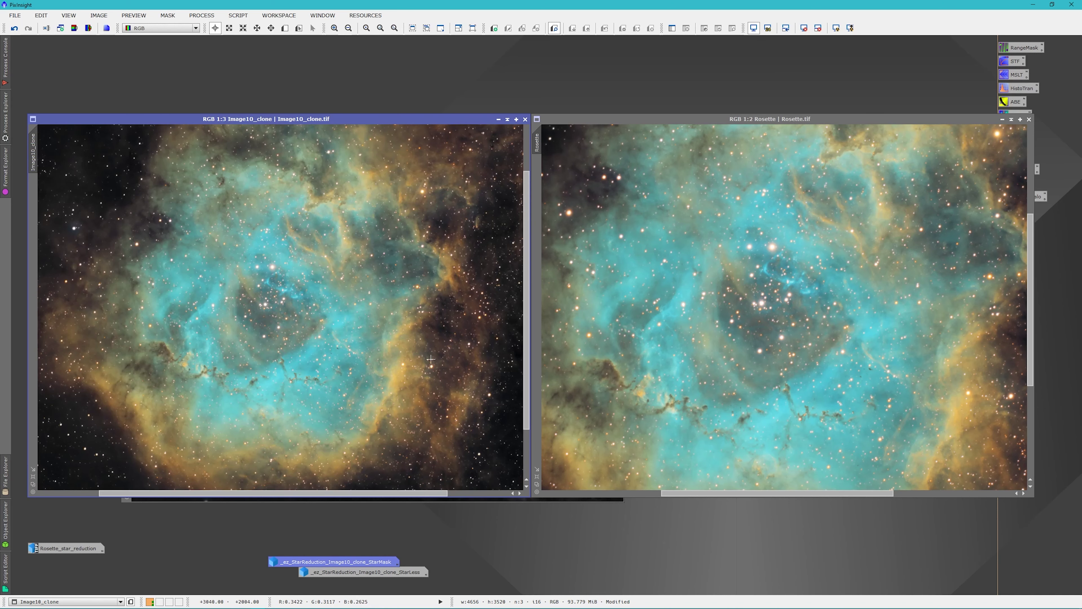
pyautogui.scroll(-1, 431, 359)
pyautogui.click(767, 319)
pyautogui.scroll(-2, 767, 319)
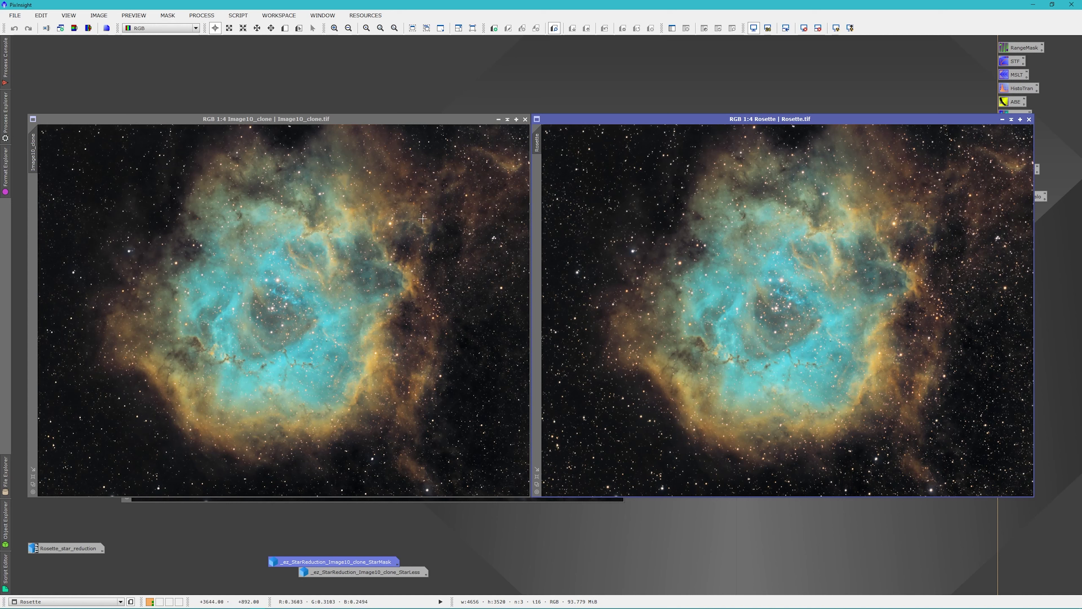
pyautogui.click(240, 16)
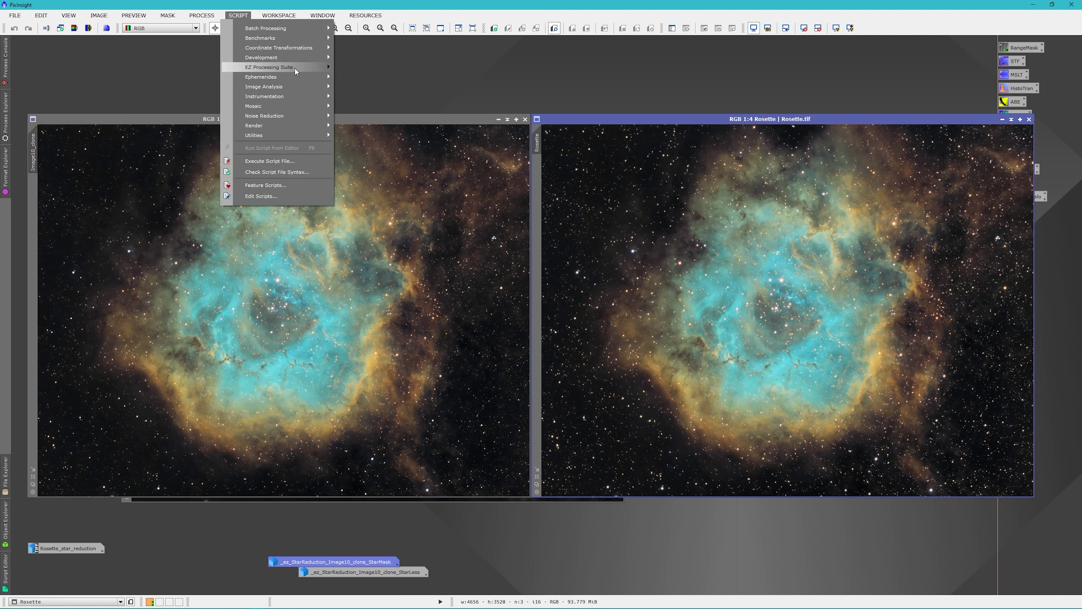
pyautogui.moveTo(296, 68)
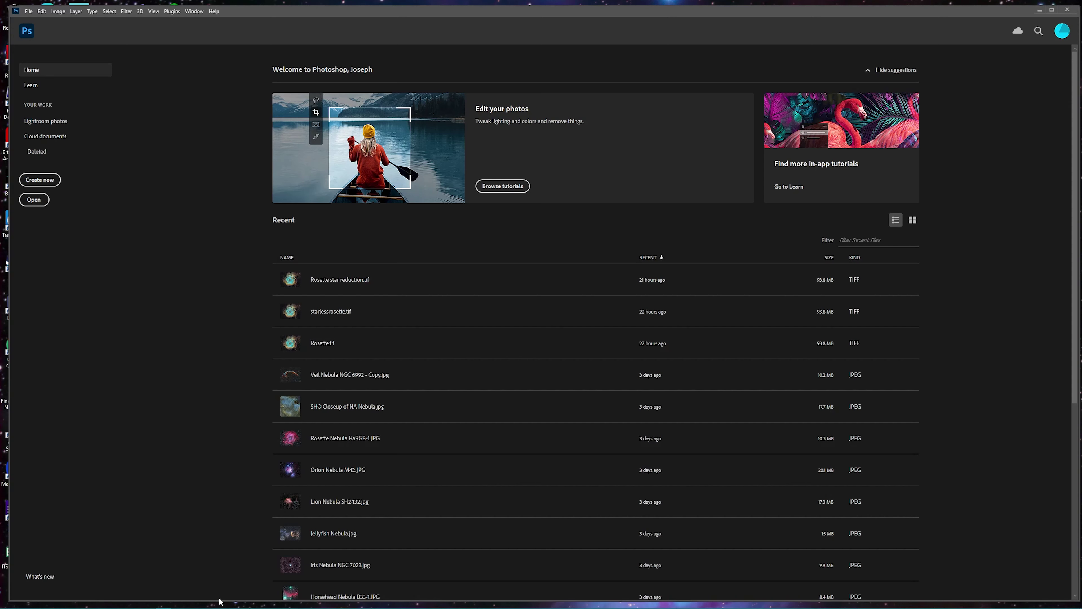
# Open the Windows search panel from the taskbar
pyautogui.moveTo(134, 606)
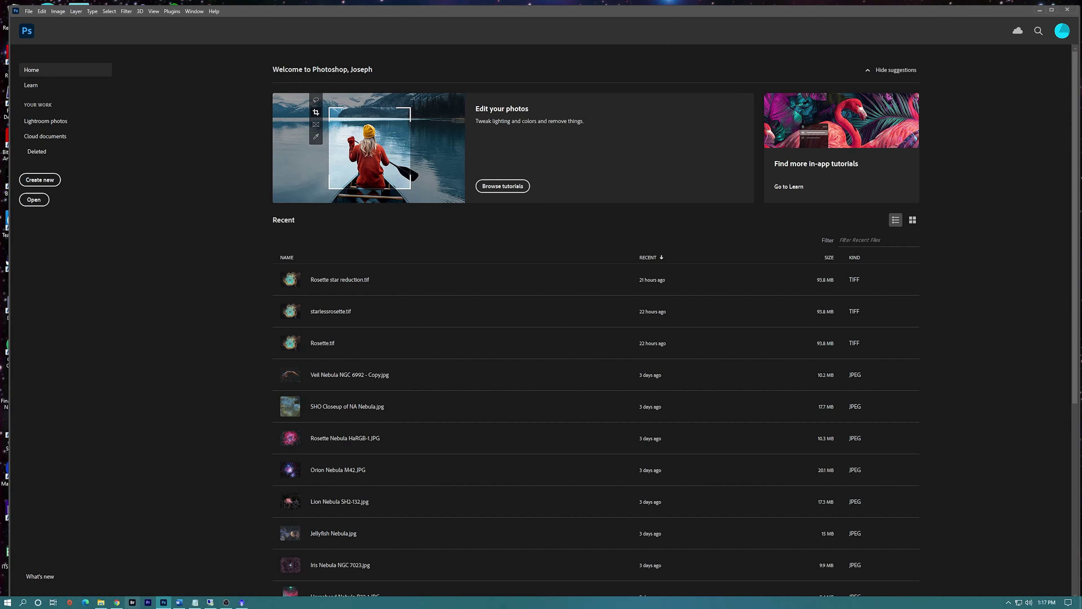
pyautogui.click(23, 602)
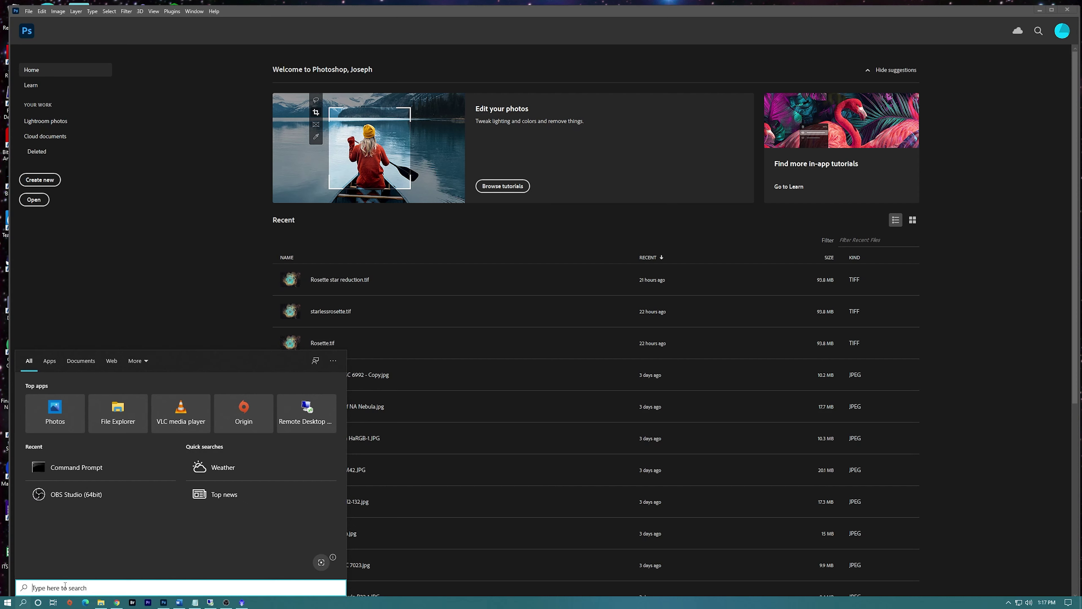
# Launch Command Prompt by searching 'cmd' and move its window toward the screen centre
pyautogui.write('cmd')
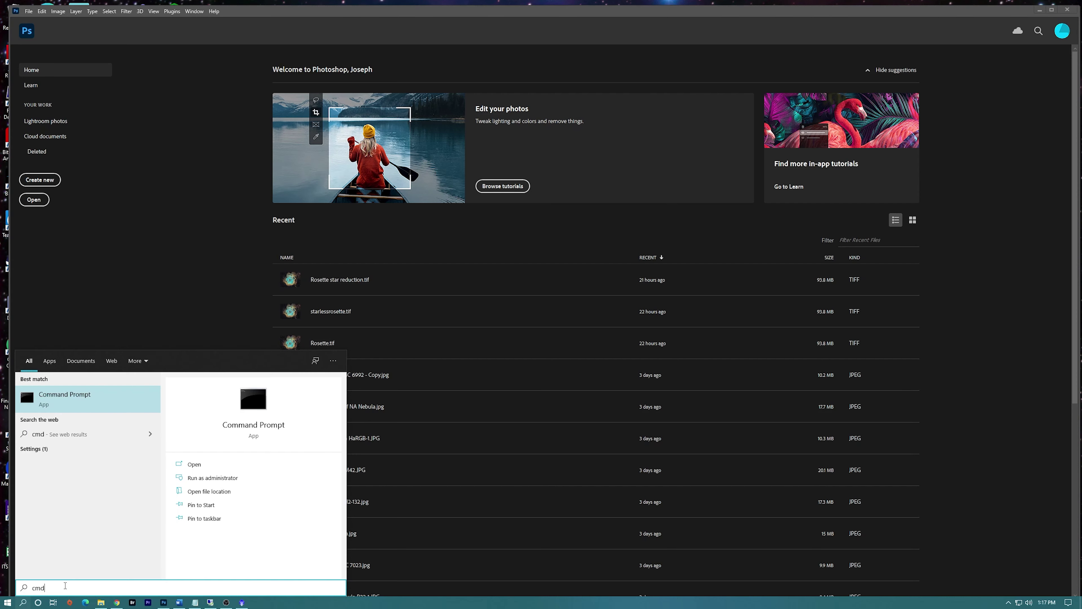
pyautogui.press('Return')
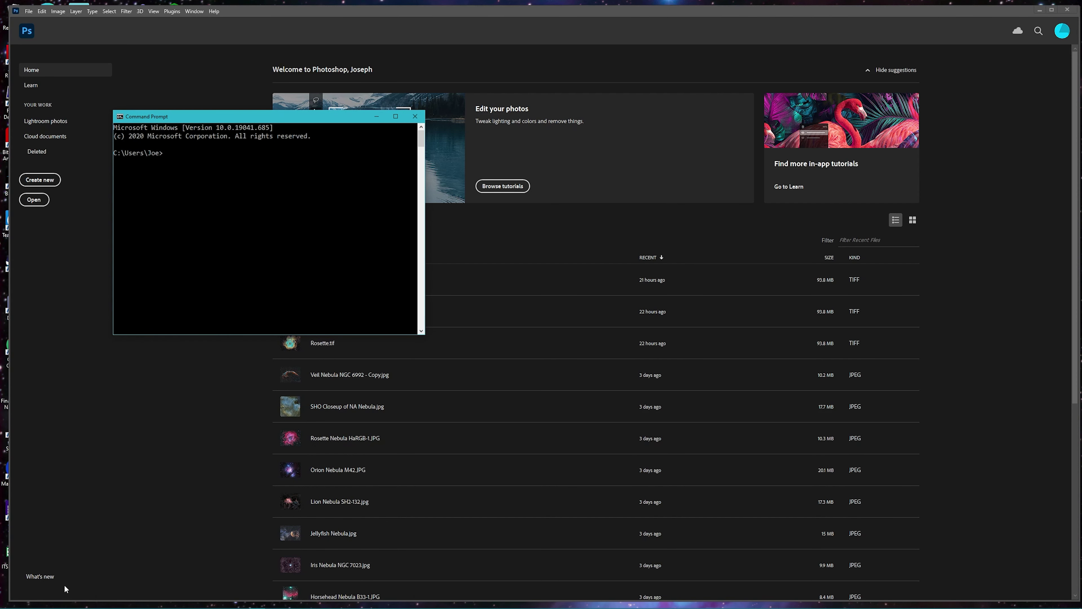
pyautogui.moveTo(269, 116); pyautogui.dragTo(385, 234)
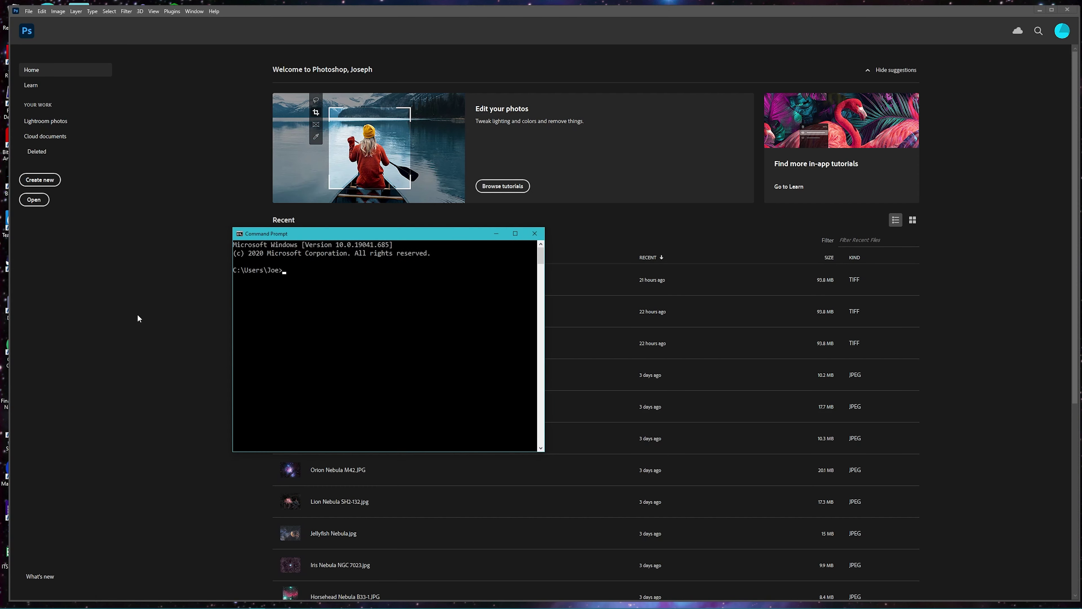
# Switch to the G: drive and change into the starnet_win folder
pyautogui.write('g:')
pyautogui.press('Return')
pyautogui.write('cd starnet_win')
pyautogui.press('Return')
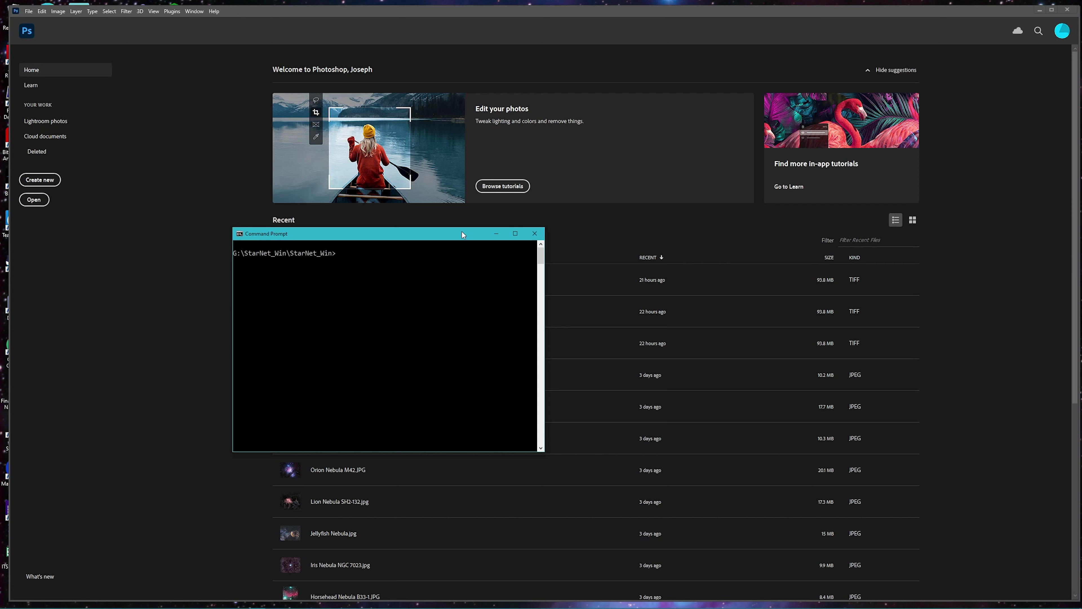
# Begin typing the command 'rgb_starnet++ g:\starnet\' for the rosettestars.tif input
pyautogui.write('rgb_starnet++')
pyautogui.write('g:\\starnet\\rosettestars.tif')
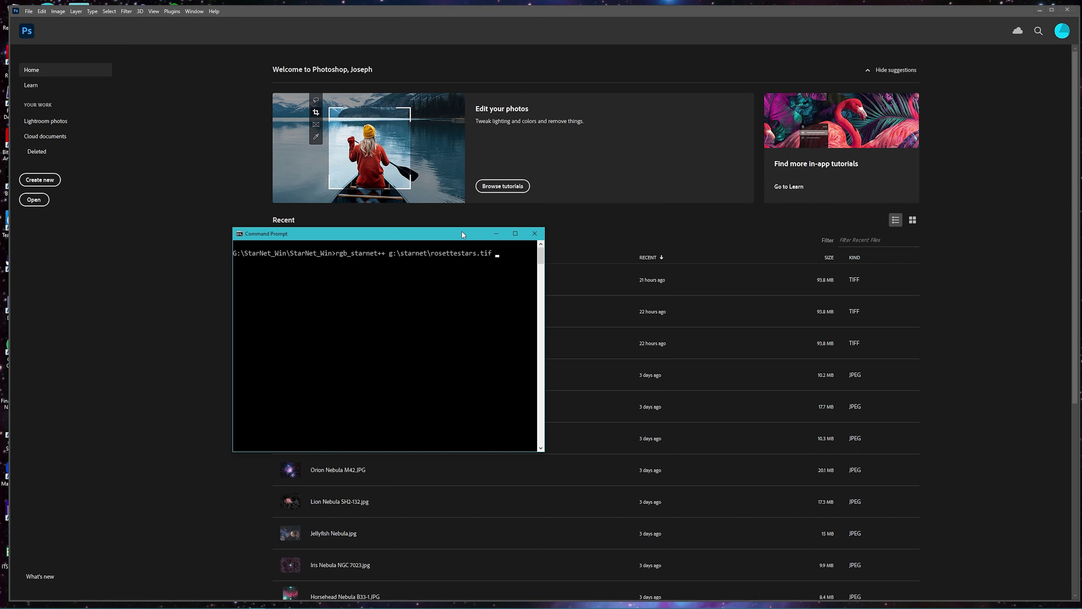
pyautogui.write('g')
# Complete and run rgb_starnet++ g:\starnet\rosettestars.tif g:\starnet\rosettestarless.tif until Done
pyautogui.press('BackSpace')
pyautogui.write('\\starnet\\rosettestars.tif g:\\starnet\\rosettestarless.tif')
pyautogui.press('Return')
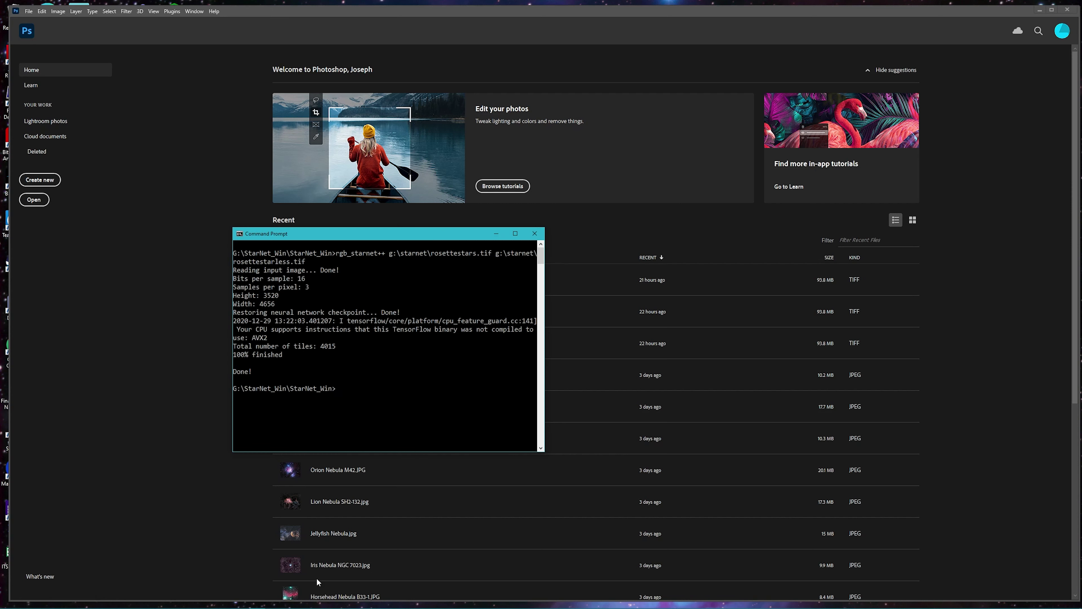
# From the G:\Starnet folder, open rosettestars.tif and rosettestarless.tif in side-by-side viewer windows
pyautogui.moveTo(254, 605)
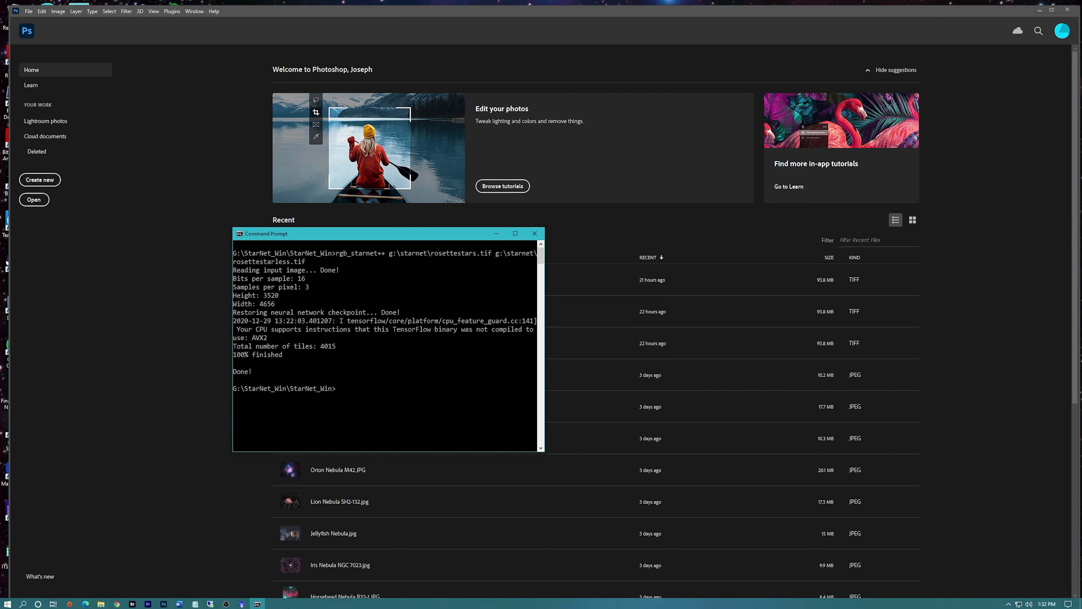
pyautogui.click(101, 602)
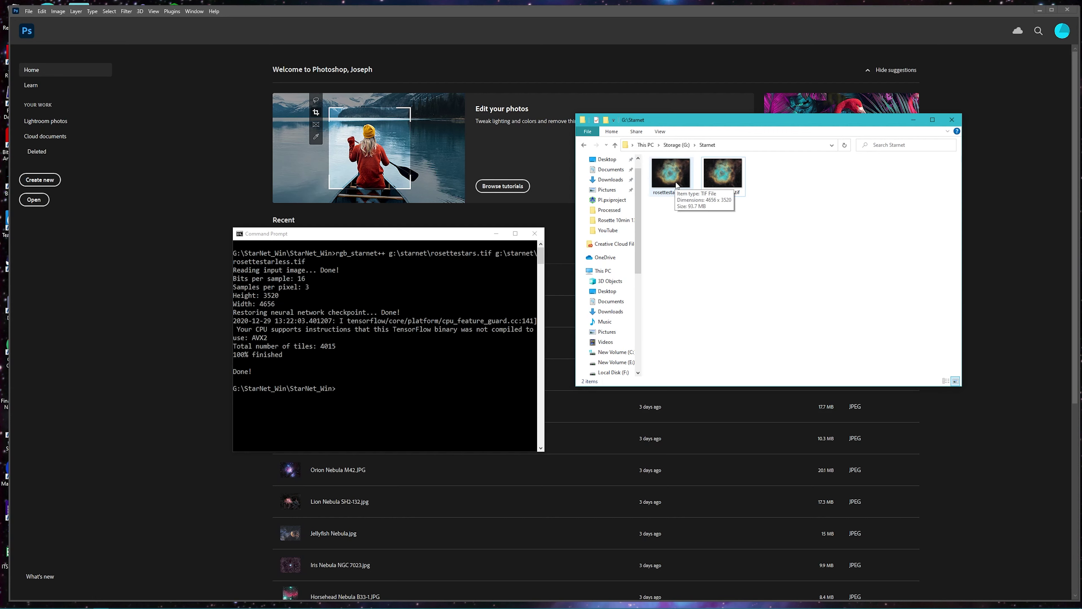
pyautogui.doubleClick(723, 172)
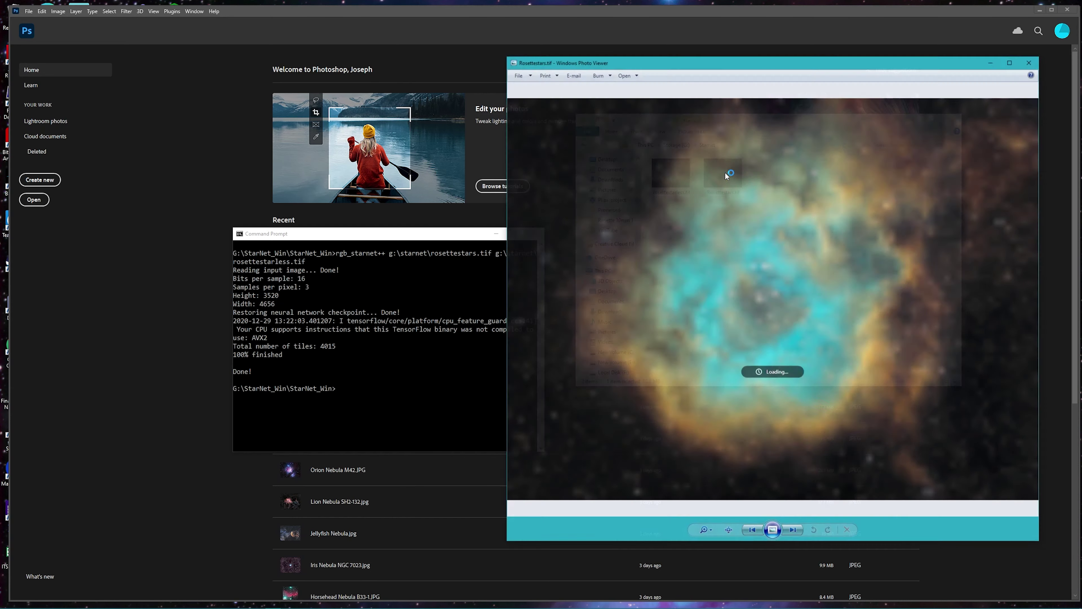
pyautogui.moveTo(801, 61); pyautogui.dragTo(320, 65)
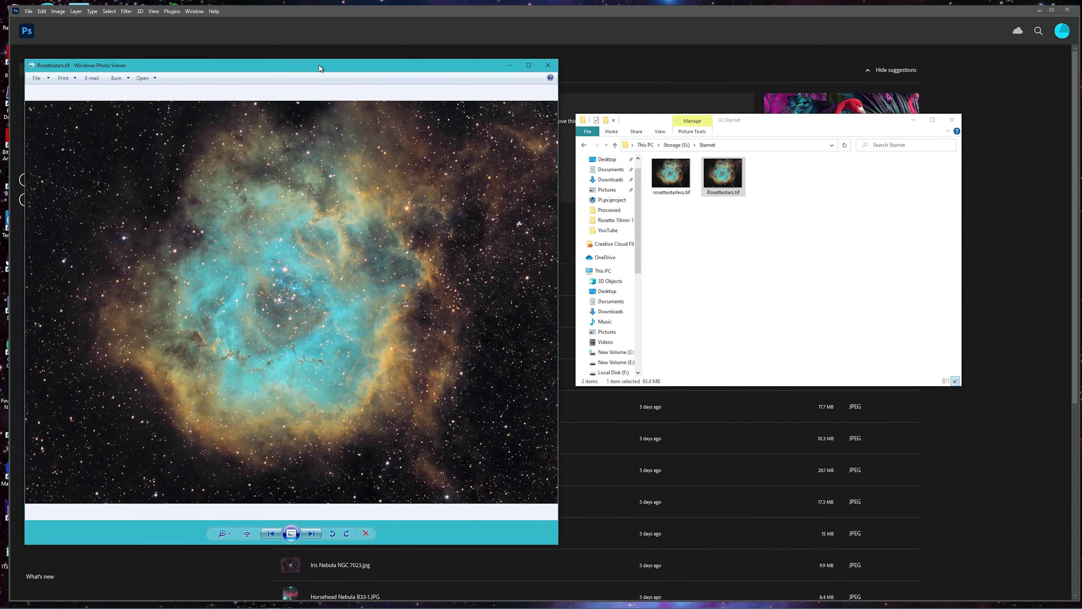
pyautogui.click(675, 180)
pyautogui.doubleClick(675, 180)
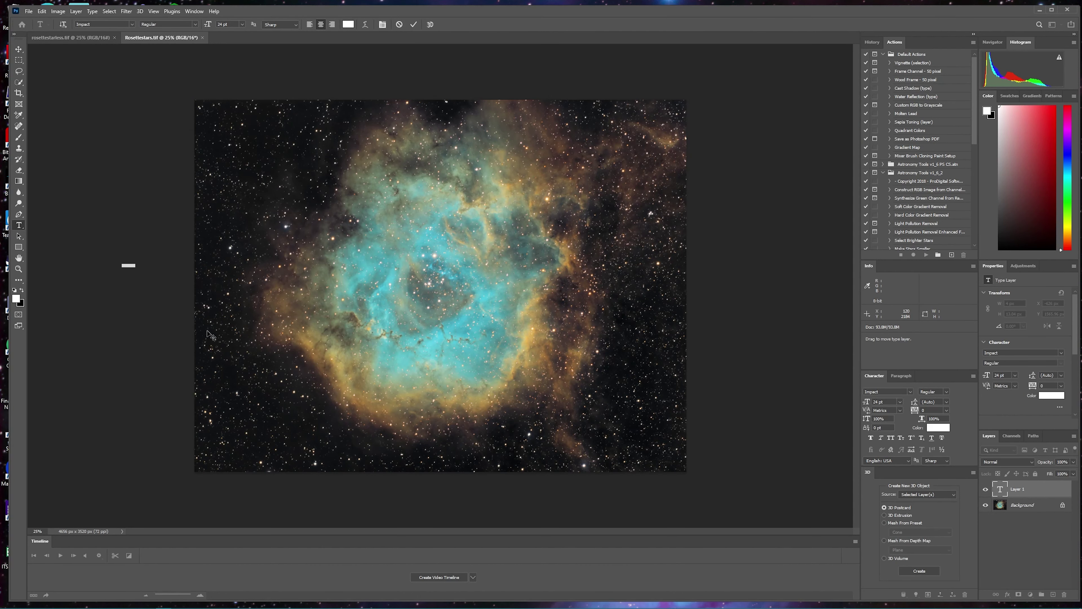
# Discard the empty text layer and look over the starless and star-filled Rosette images
pyautogui.press('Escape')
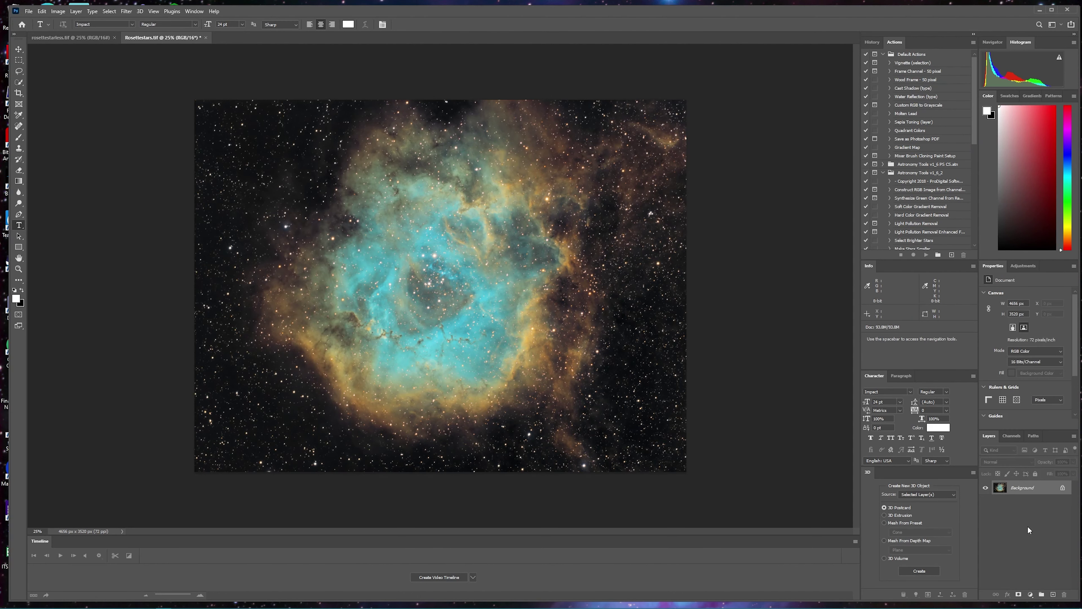
pyautogui.click(82, 38)
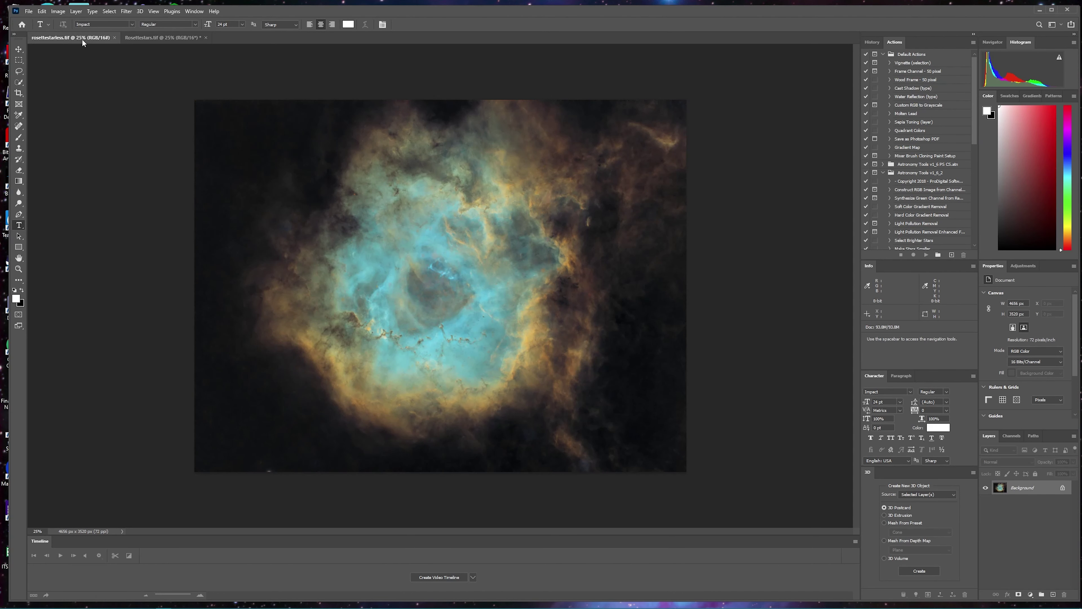
pyautogui.click(139, 38)
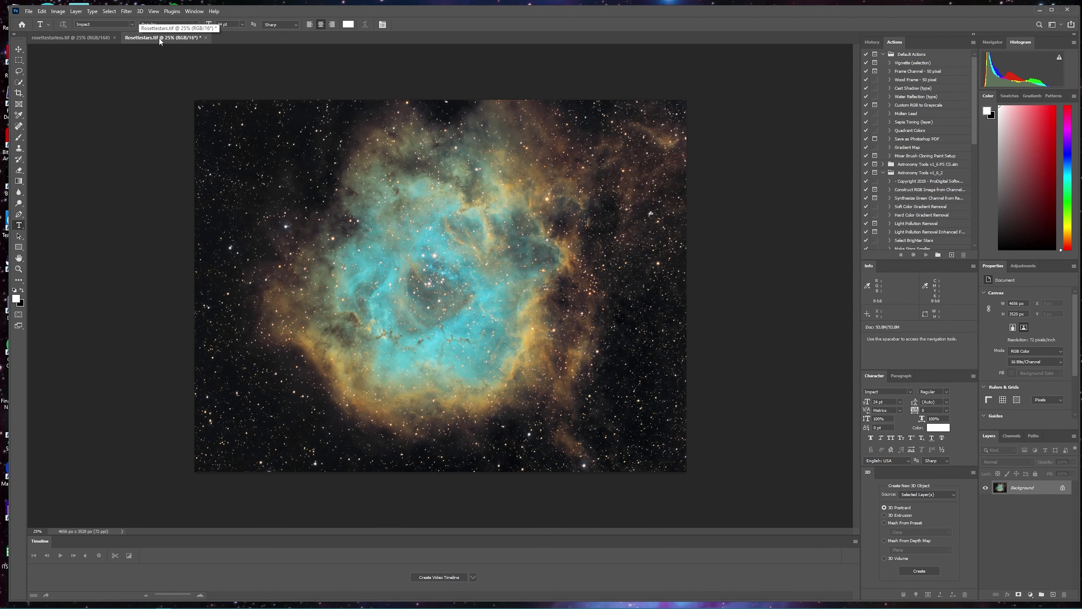
pyautogui.click(91, 37)
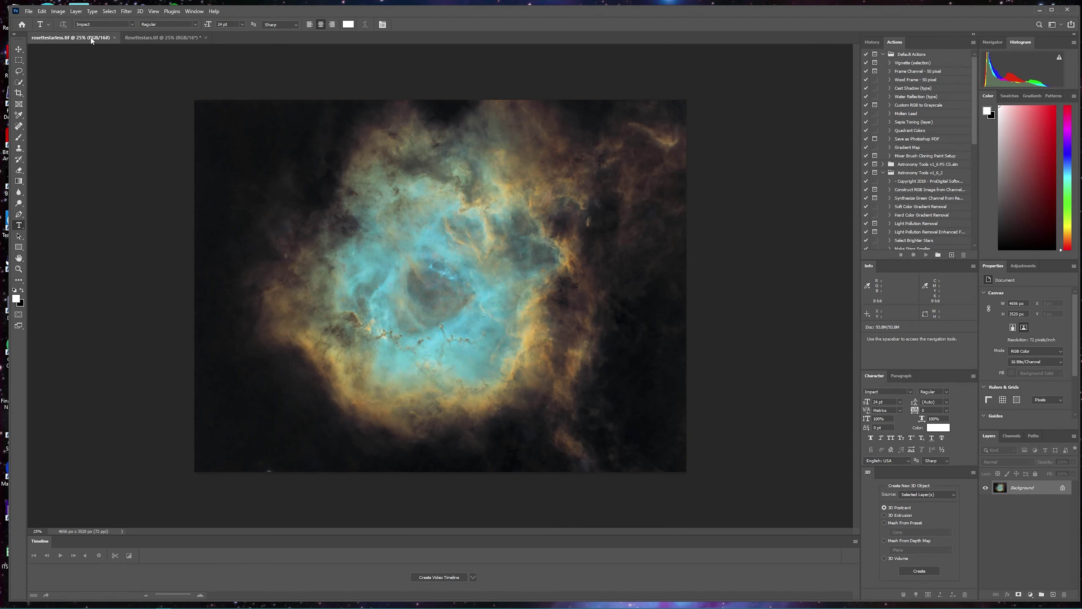
# Add Layer 1 to rosettestarless and paste the whole Rosettestars image into it
pyautogui.click(1055, 595)
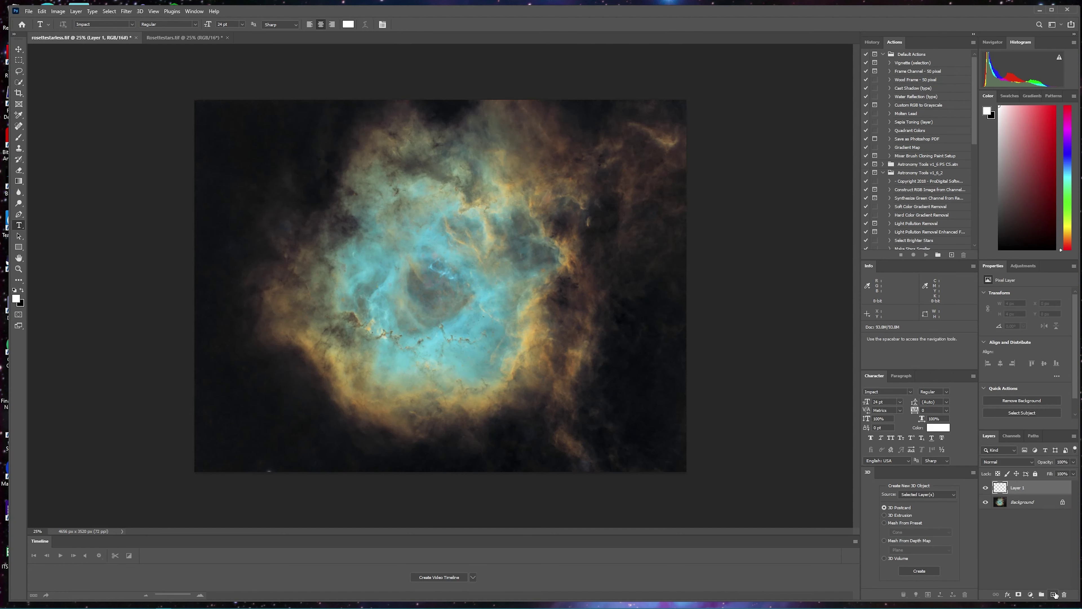
pyautogui.click(173, 34)
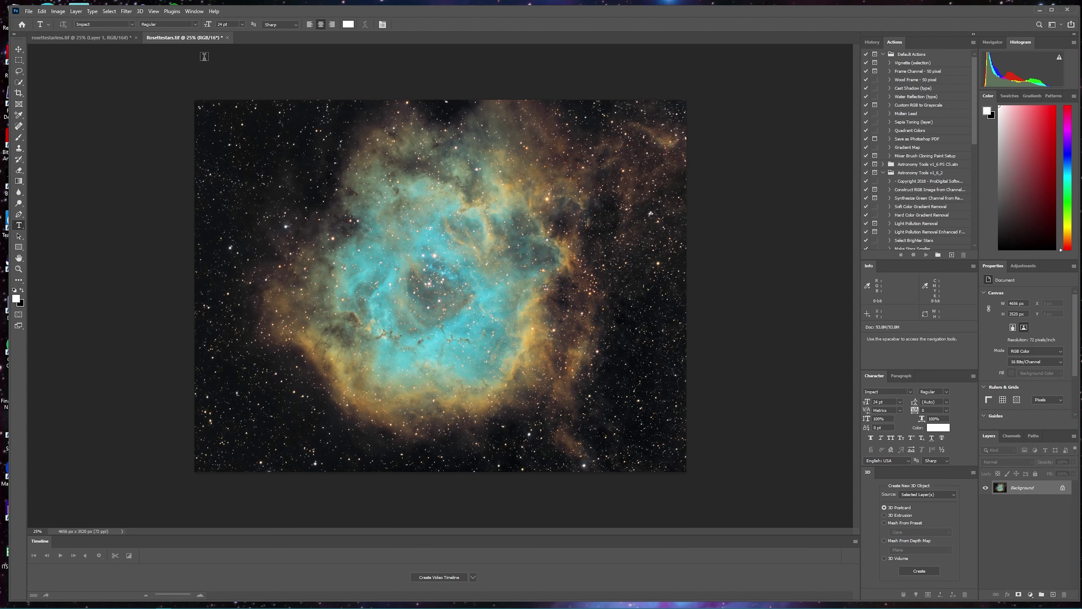
pyautogui.hotkey('ctrl', 'a')
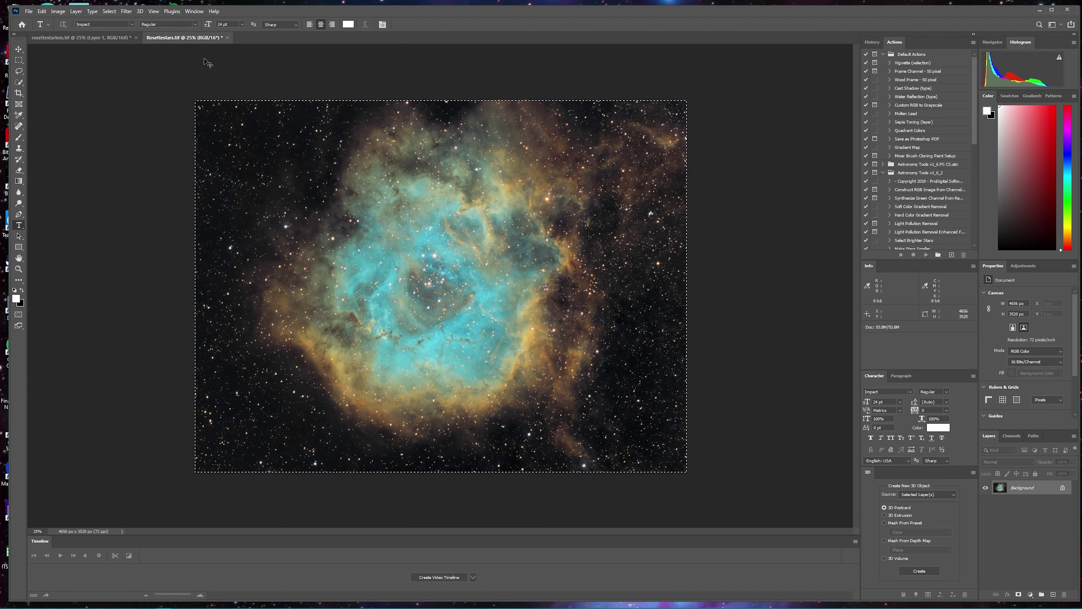
pyautogui.click(70, 39)
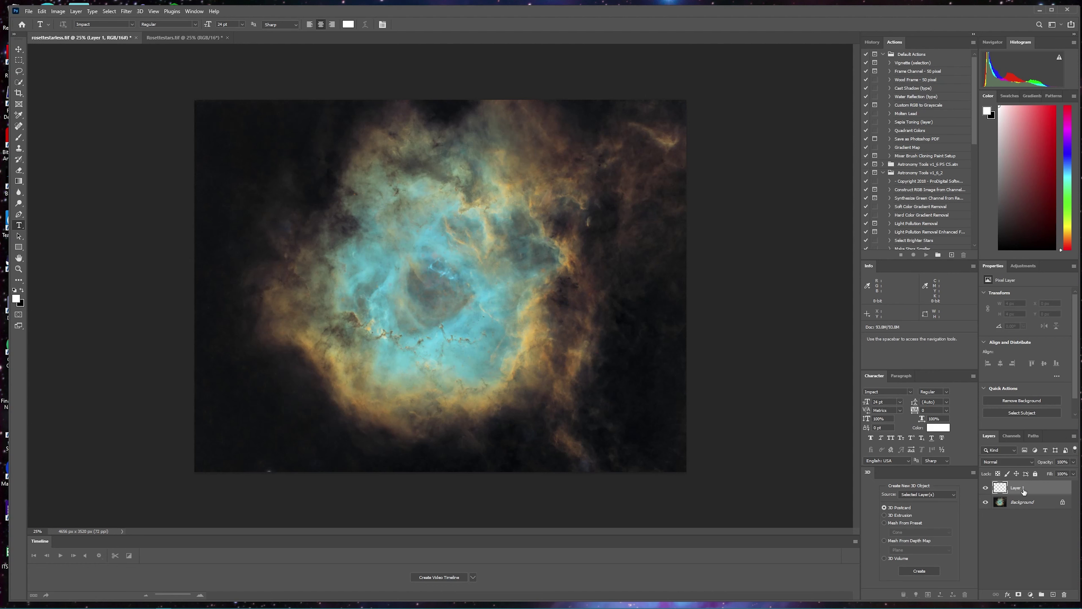
pyautogui.hotkey('ctrl', 'v')
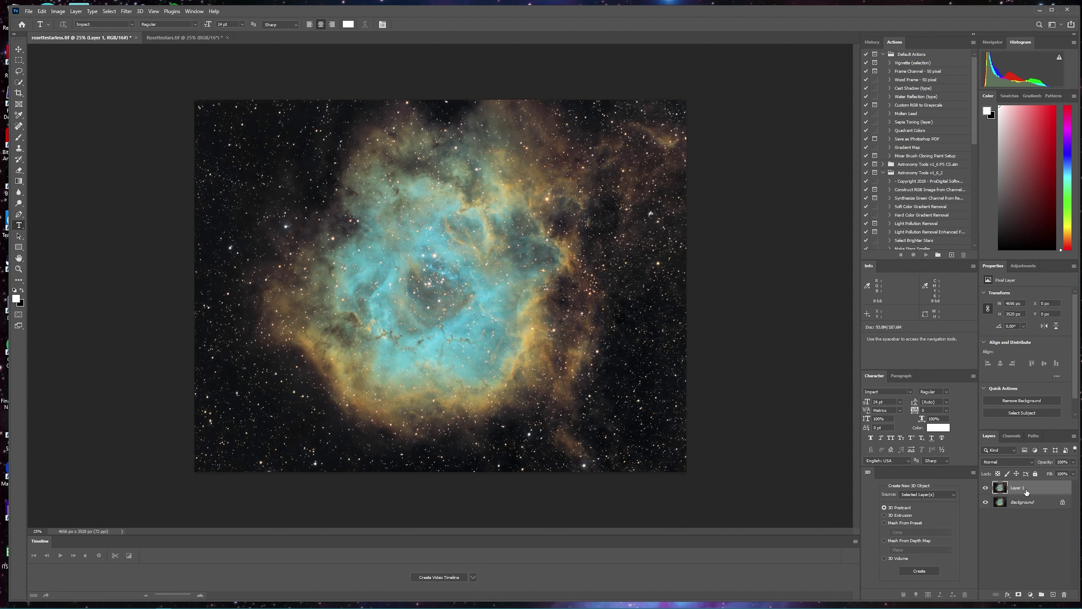
pyautogui.click(1074, 463)
# Adjust Layer 1's opacity to about 60% over the starless Background
pyautogui.moveTo(1072, 473); pyautogui.dragTo(1055, 475)
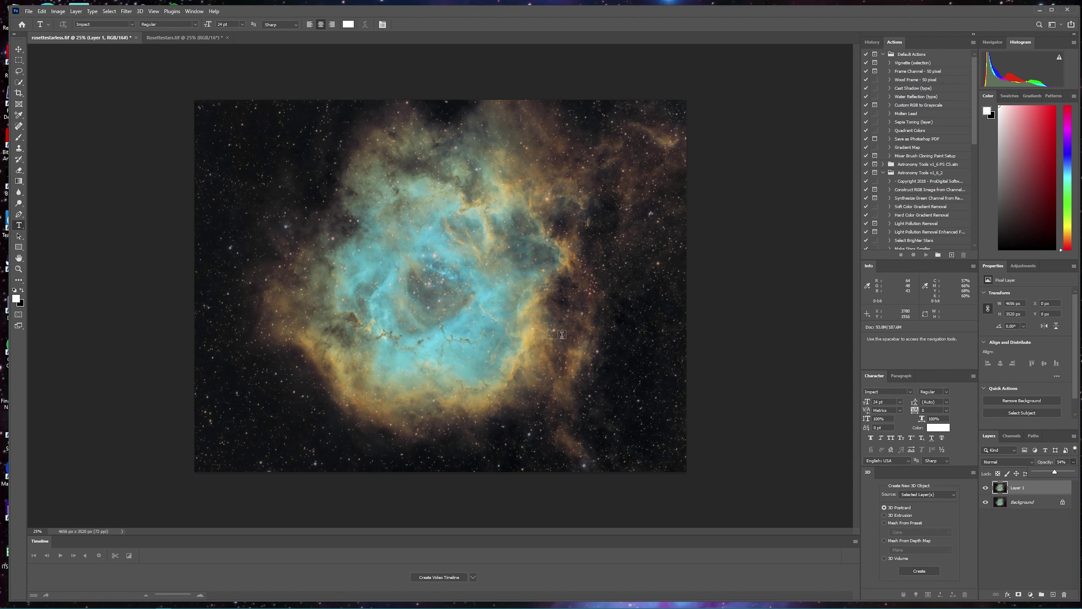
pyautogui.press('a')
pyautogui.moveTo(1055, 472); pyautogui.dragTo(1061, 473)
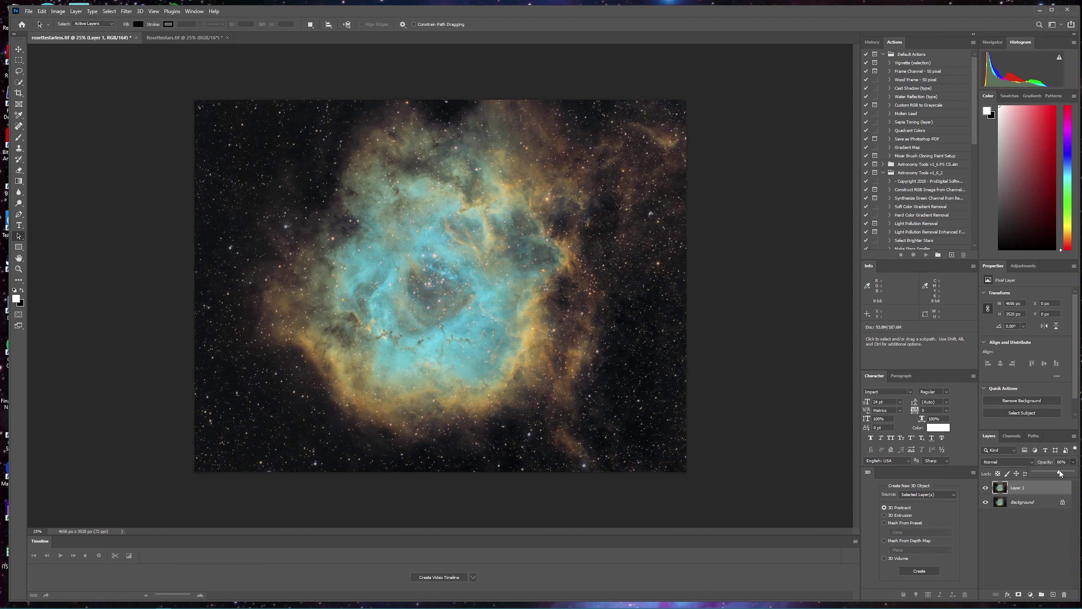
pyautogui.moveTo(1061, 474); pyautogui.dragTo(1062, 472)
pyautogui.click(28, 12)
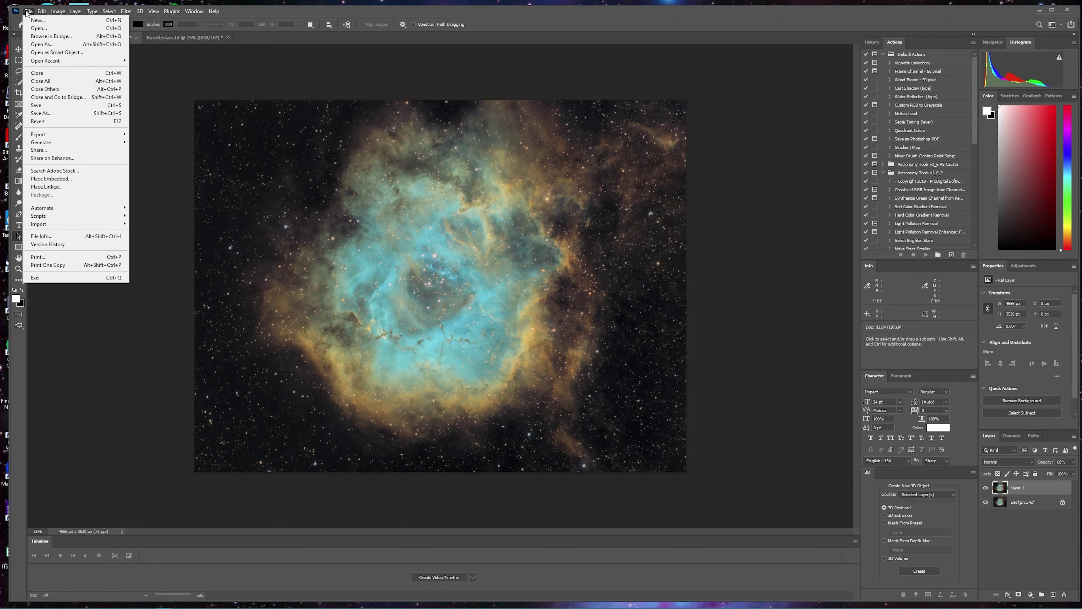
# Save the layered image as rosettestarreduction.tif, accepting TIFF options, and open the Starnet folder
pyautogui.click(56, 114)
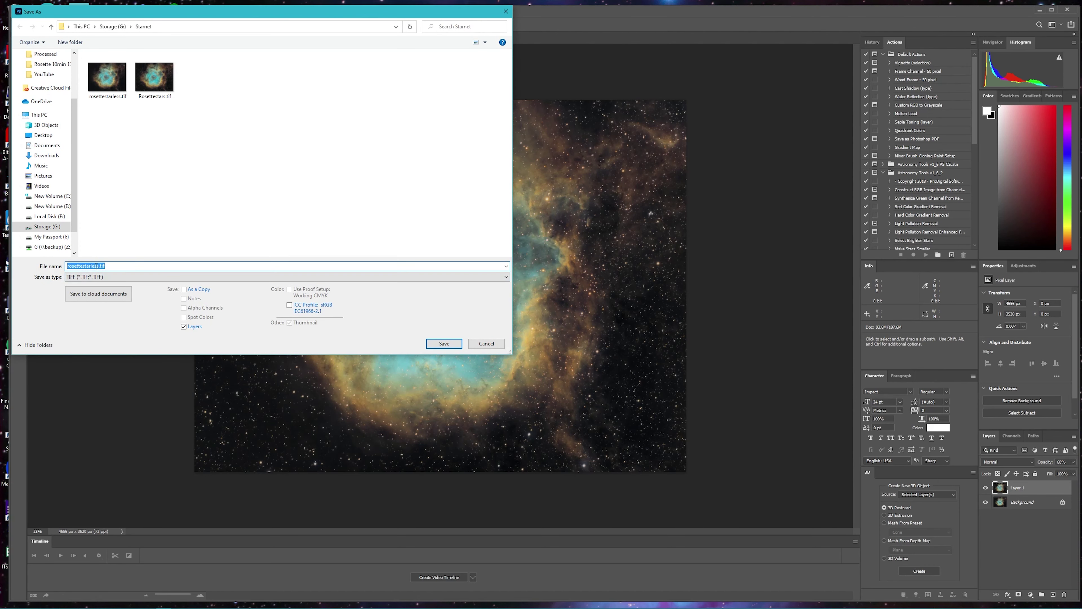
pyautogui.moveTo(97, 266); pyautogui.dragTo(52, 274)
pyautogui.press('BackSpace')
pyautogui.press('Delete')
pyautogui.write('rosettestarreduction')
pyautogui.press('Return')
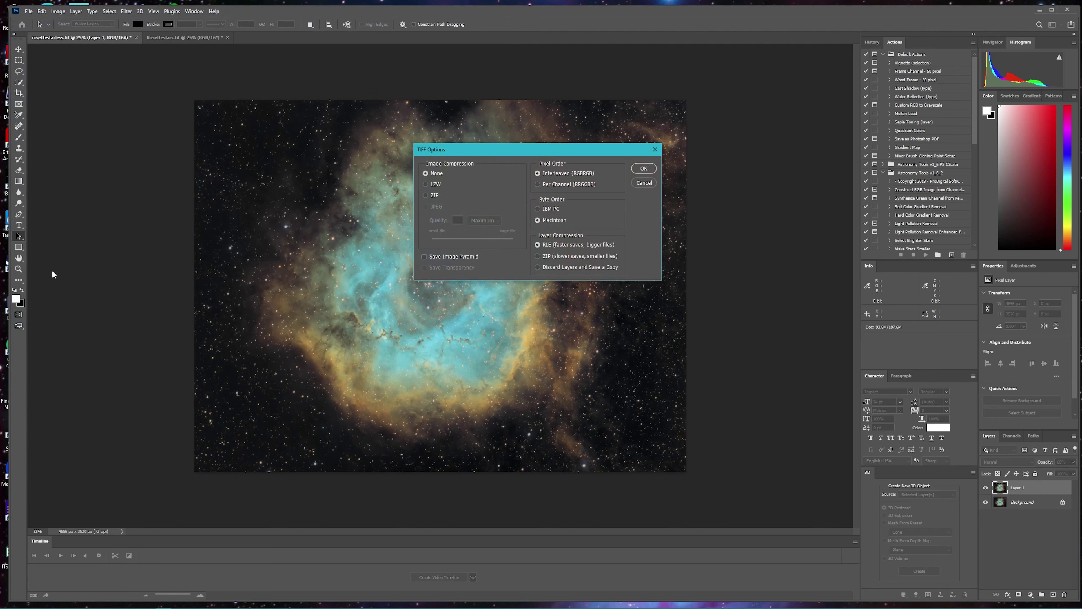
pyautogui.click(645, 168)
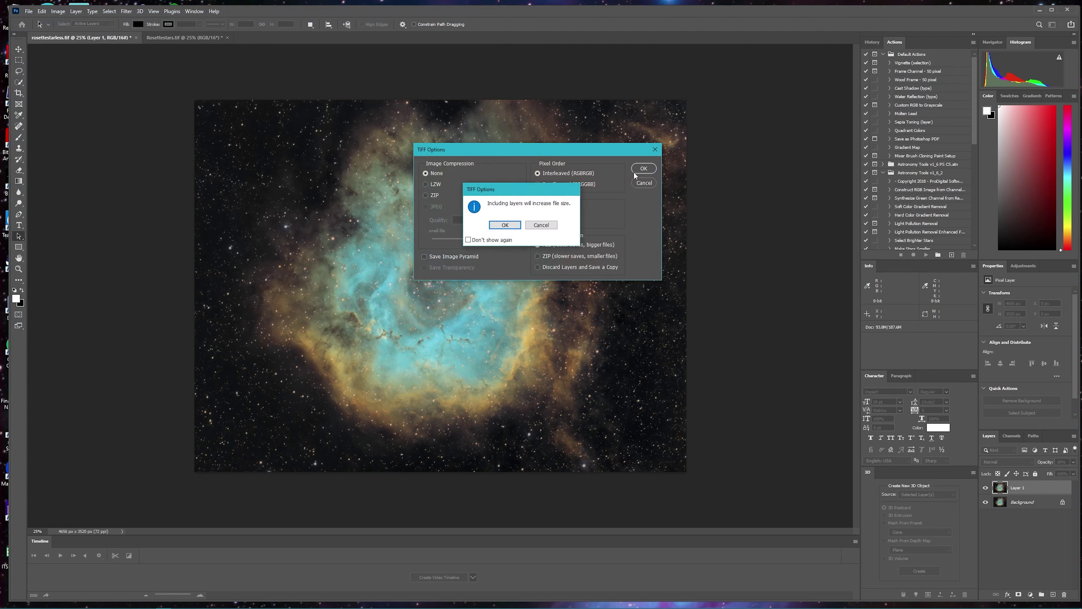
pyautogui.click(502, 226)
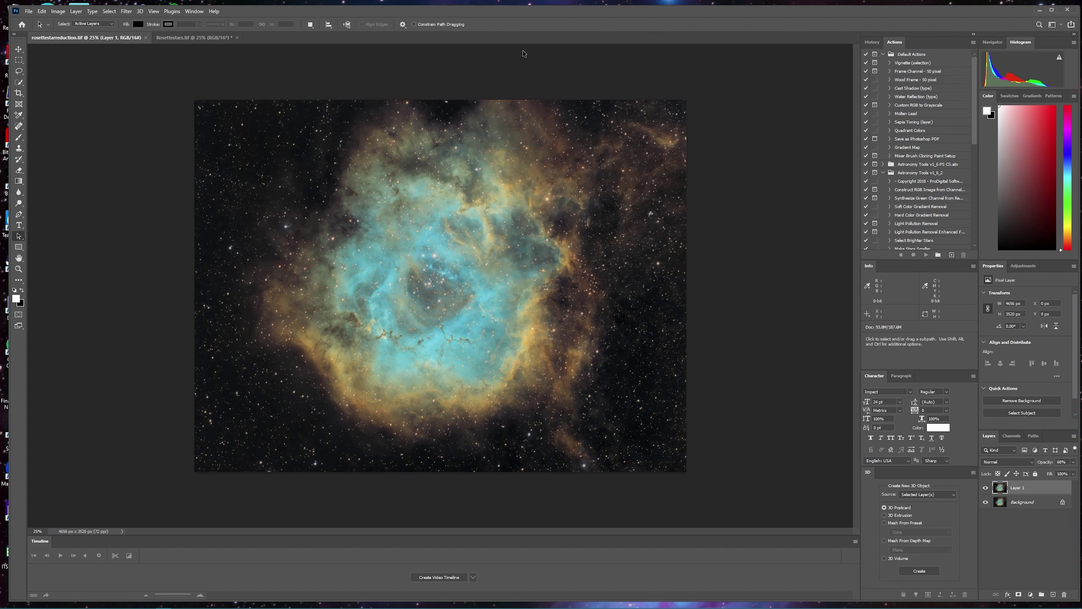
pyautogui.moveTo(243, 603)
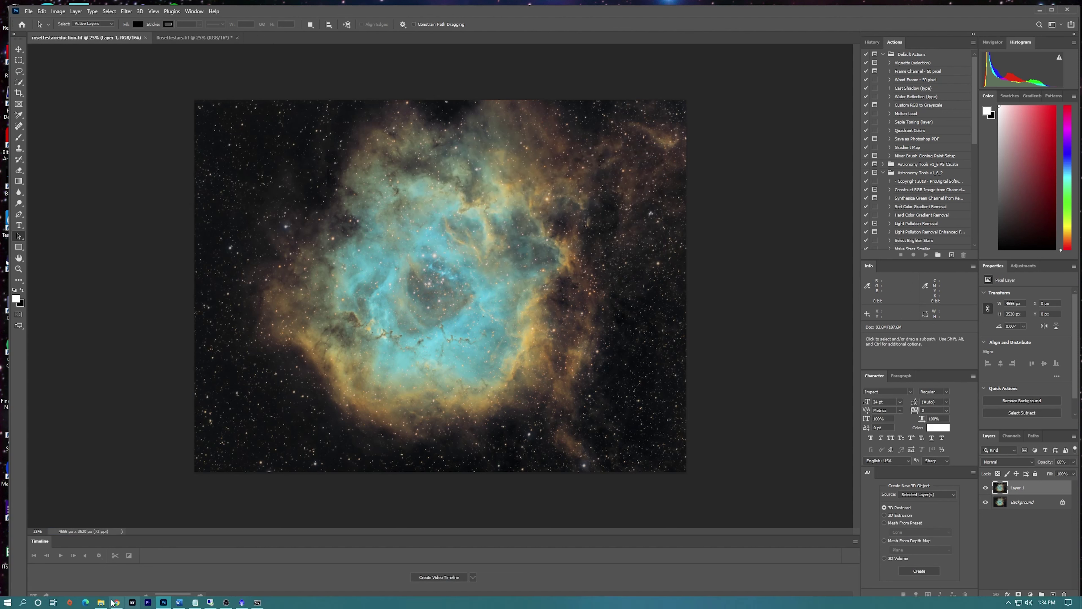
pyautogui.click(100, 603)
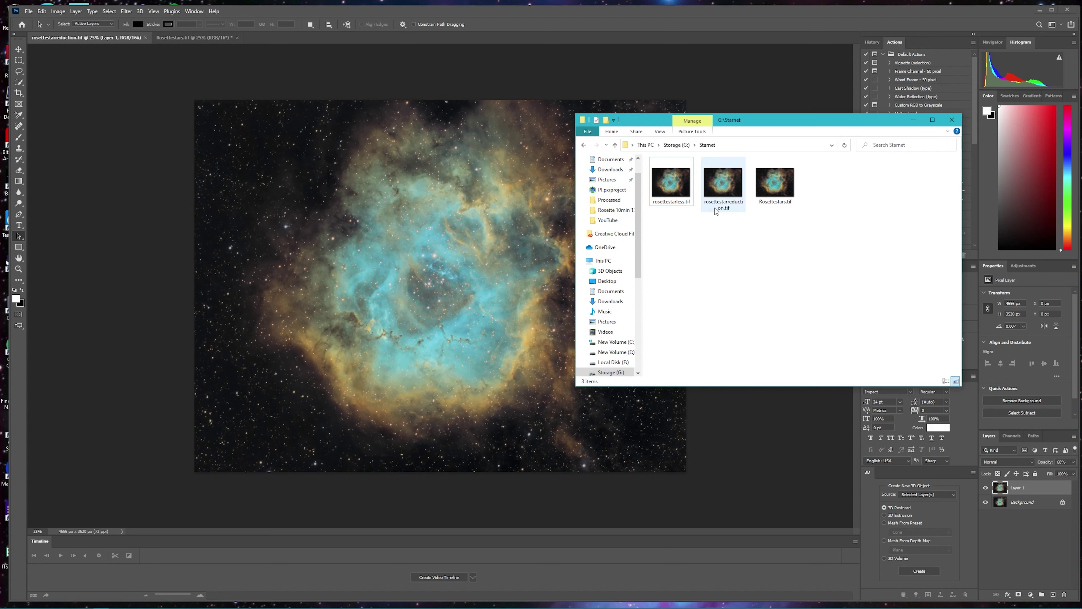
# Open rosettestarreduction.tif and Rosettestars.tif in Photo Viewer and arrange the windows side by side
pyautogui.doubleClick(722, 189)
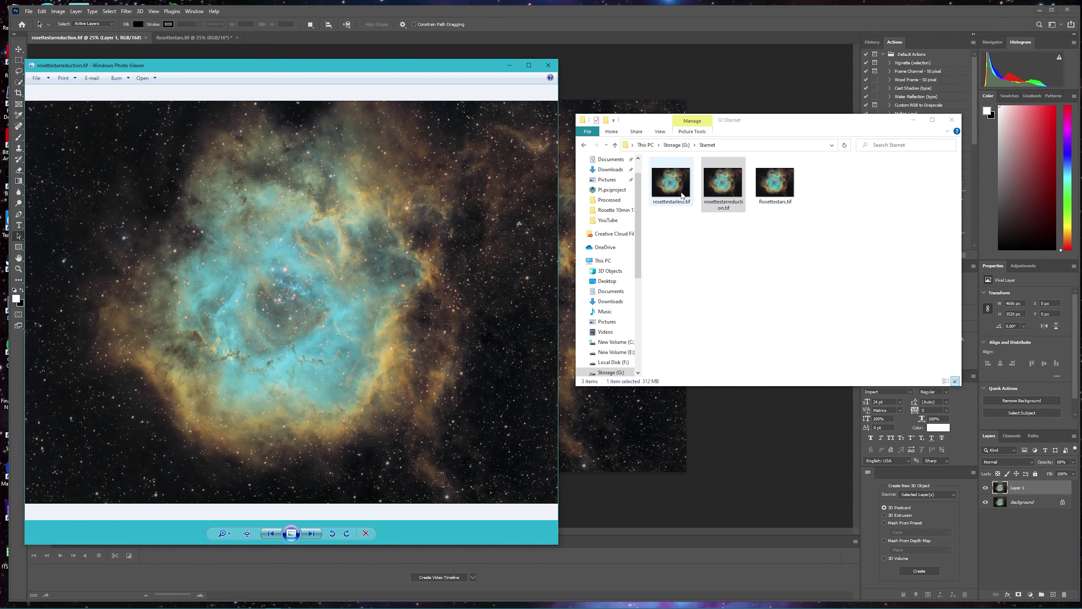
pyautogui.doubleClick(775, 182)
pyautogui.moveTo(314, 72); pyautogui.dragTo(807, 73)
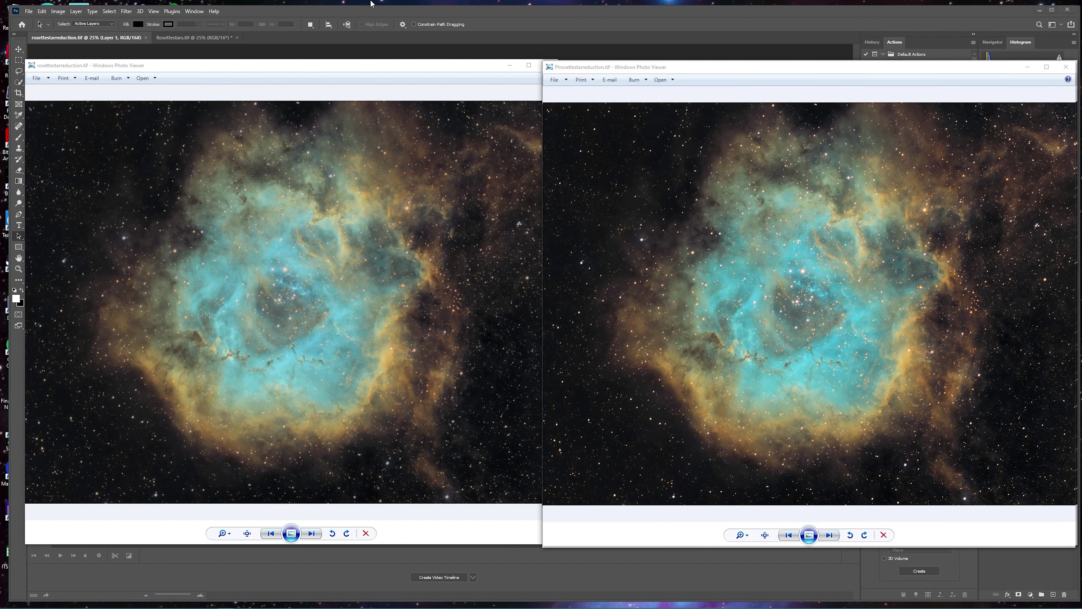
pyautogui.click(660, 71)
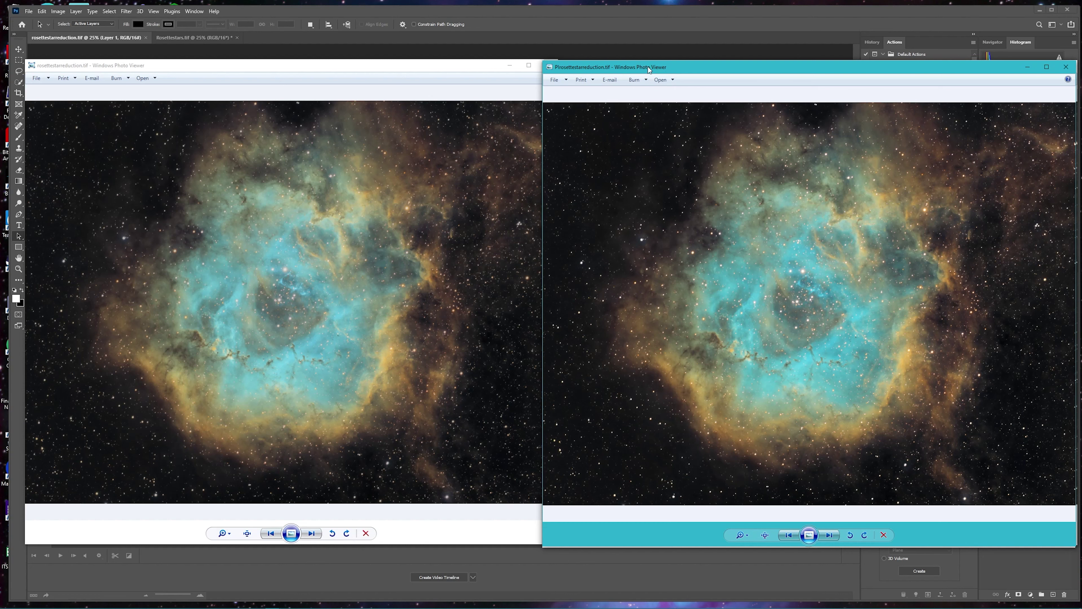
# Bring the left and then the right viewer forward to compare the two versions
pyautogui.click(381, 68)
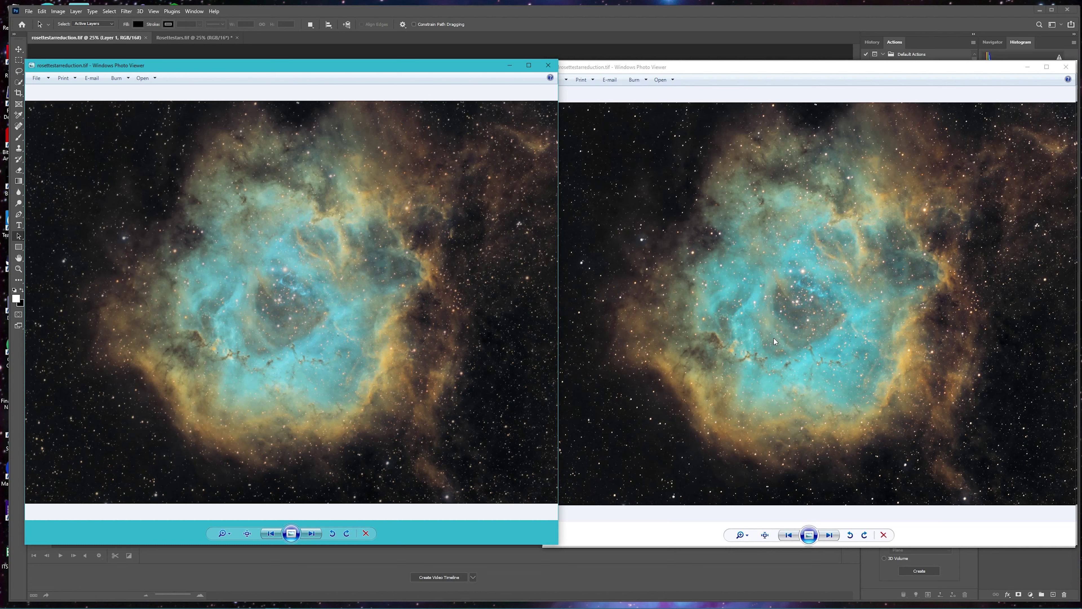
pyautogui.click(759, 65)
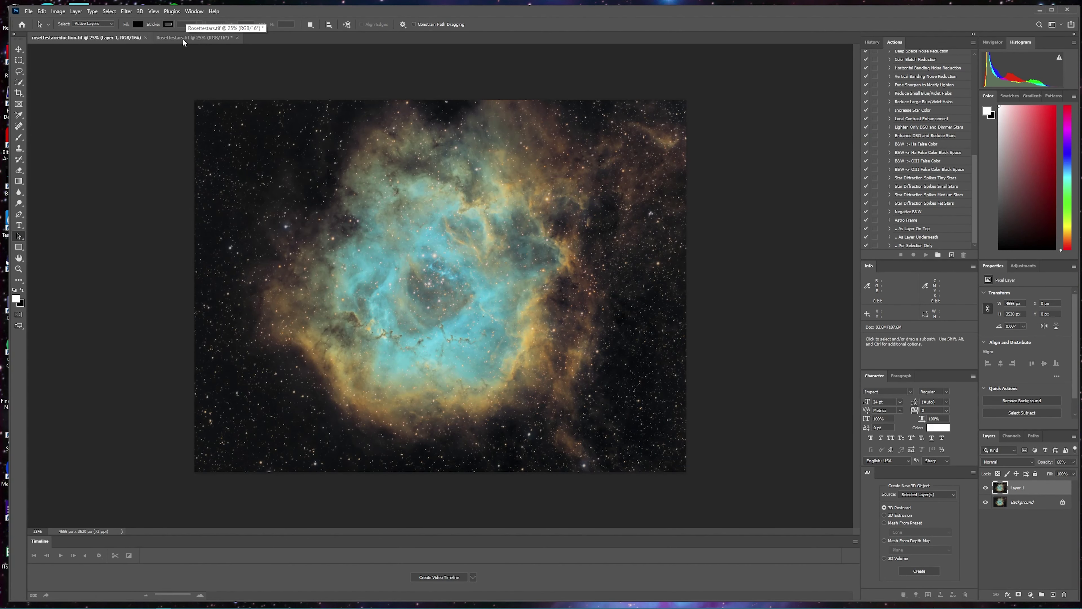
# Switch to Rosettestars.tif and deselect the whole-image selection
pyautogui.click(182, 38)
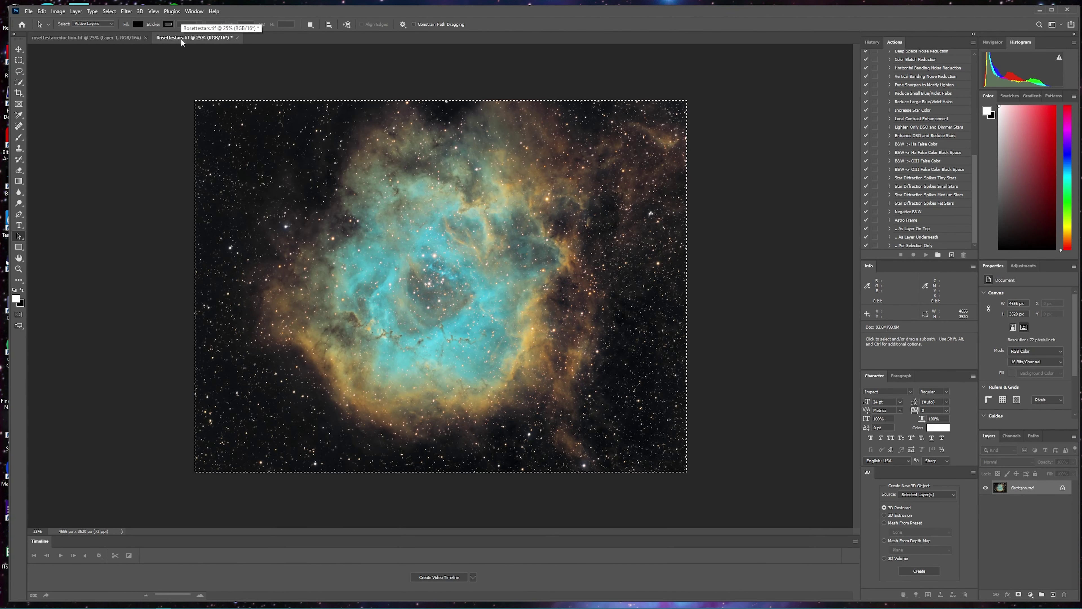
pyautogui.click(109, 12)
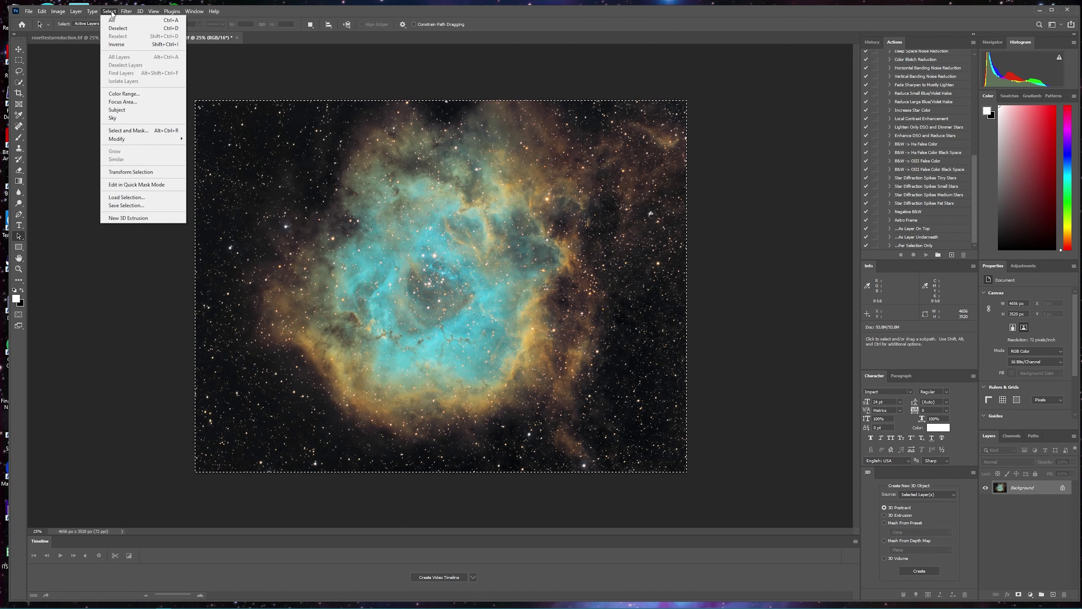
pyautogui.click(115, 28)
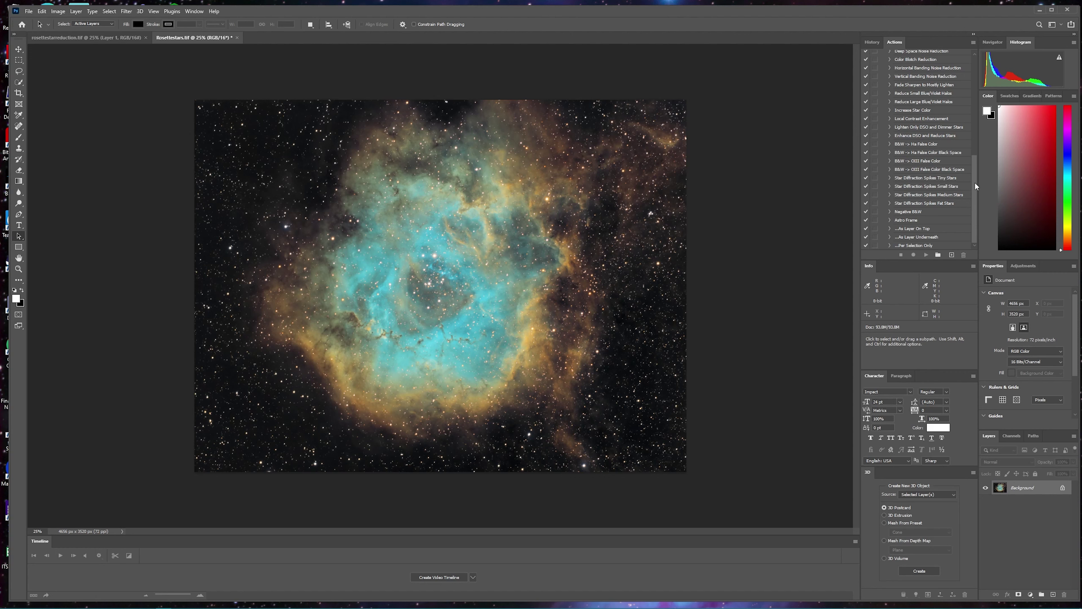
# Scroll the Actions panel to the Astronomy Tools set and select Make Stars Smaller
pyautogui.moveTo(974, 184); pyautogui.dragTo(972, 122)
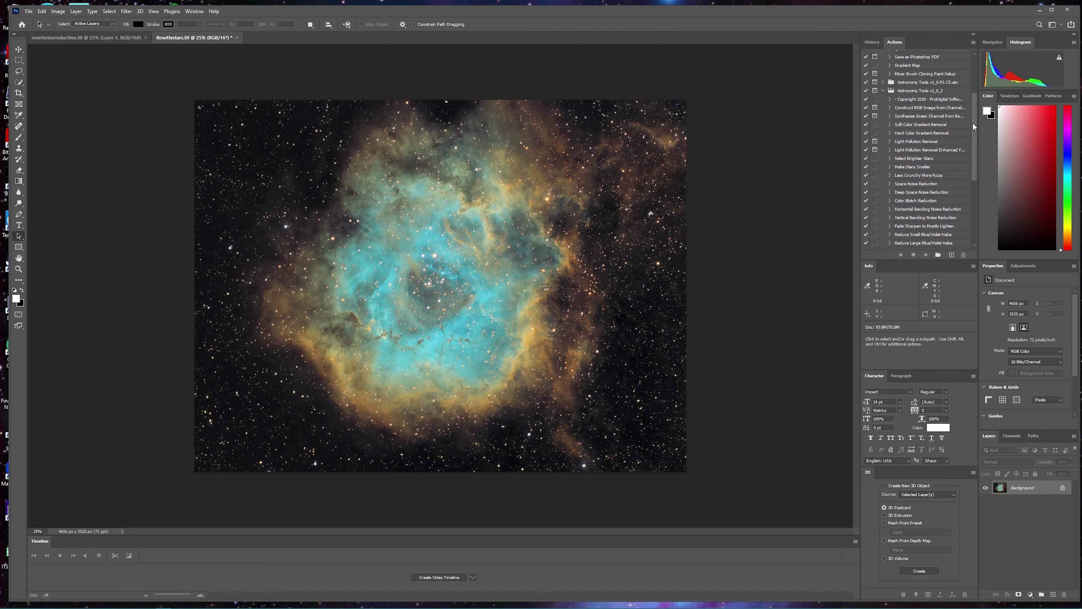
pyautogui.moveTo(973, 122); pyautogui.dragTo(971, 141)
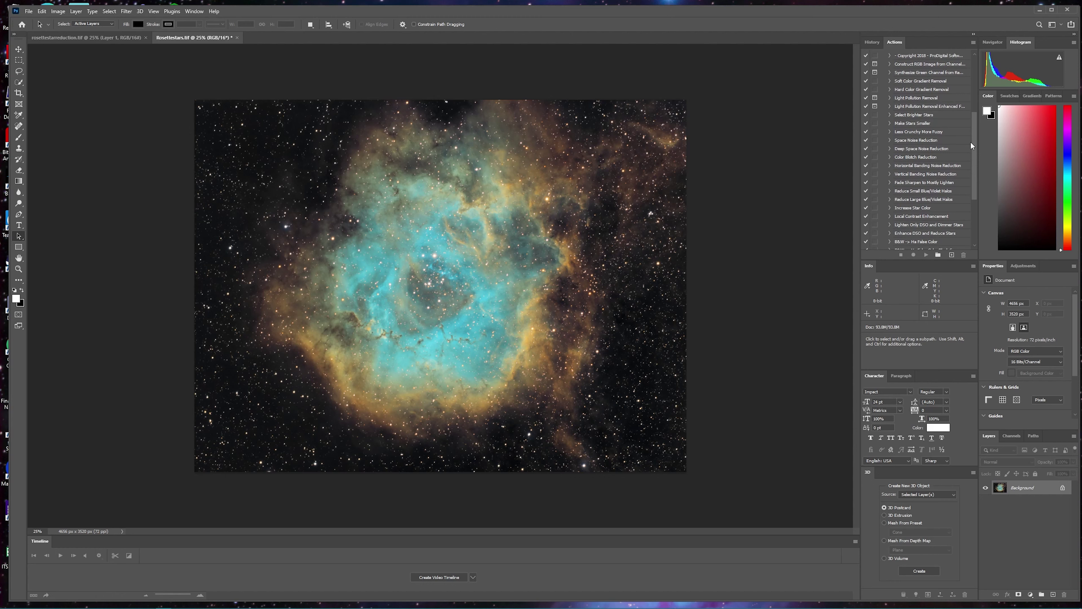
pyautogui.moveTo(971, 144); pyautogui.dragTo(975, 149)
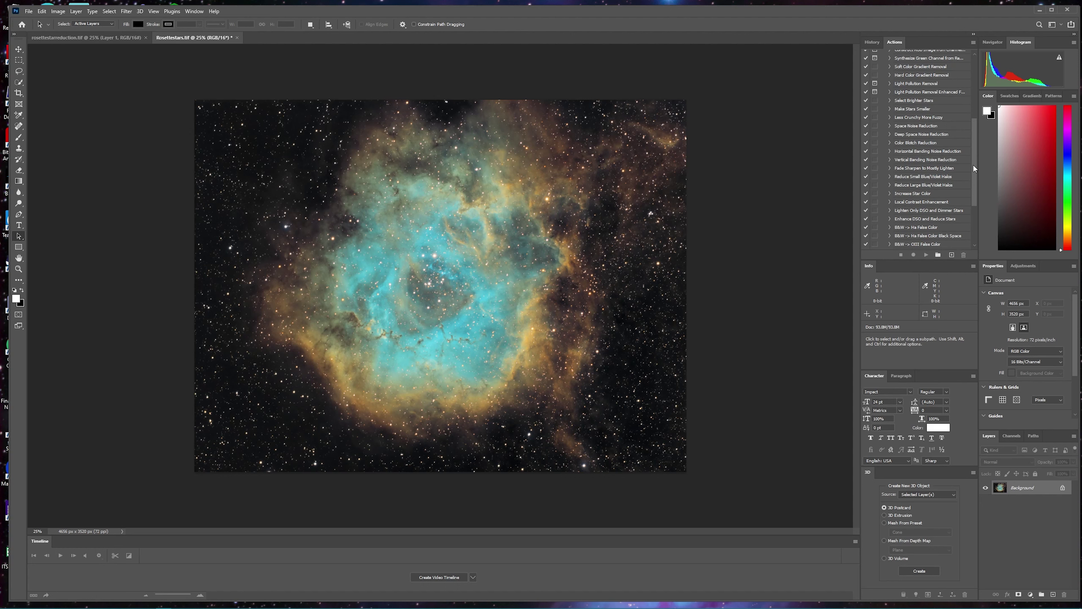
pyautogui.moveTo(973, 164); pyautogui.dragTo(975, 182)
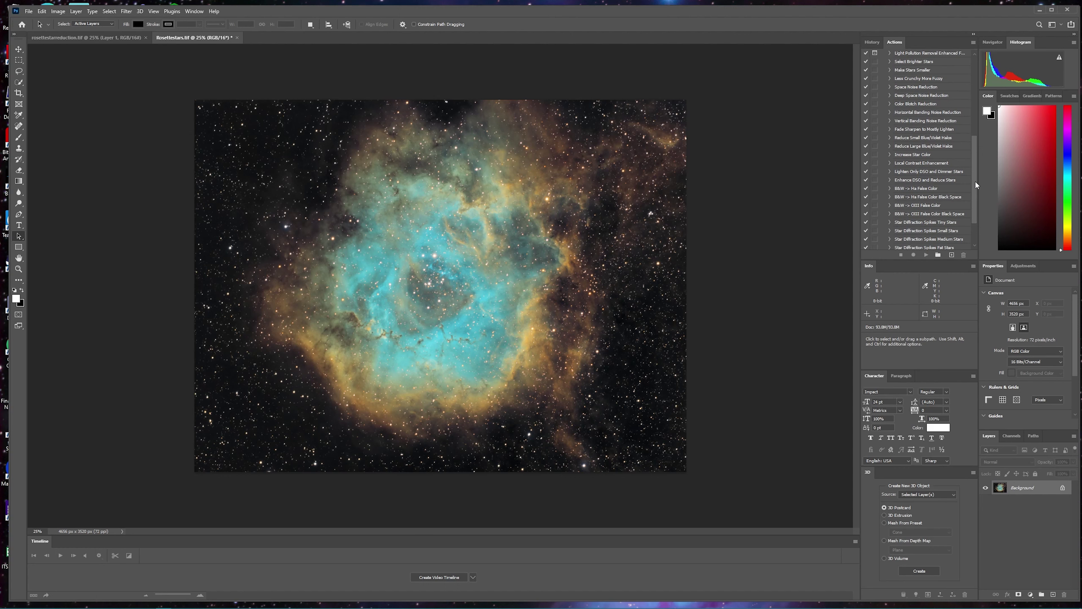
pyautogui.scroll(3, 973, 178)
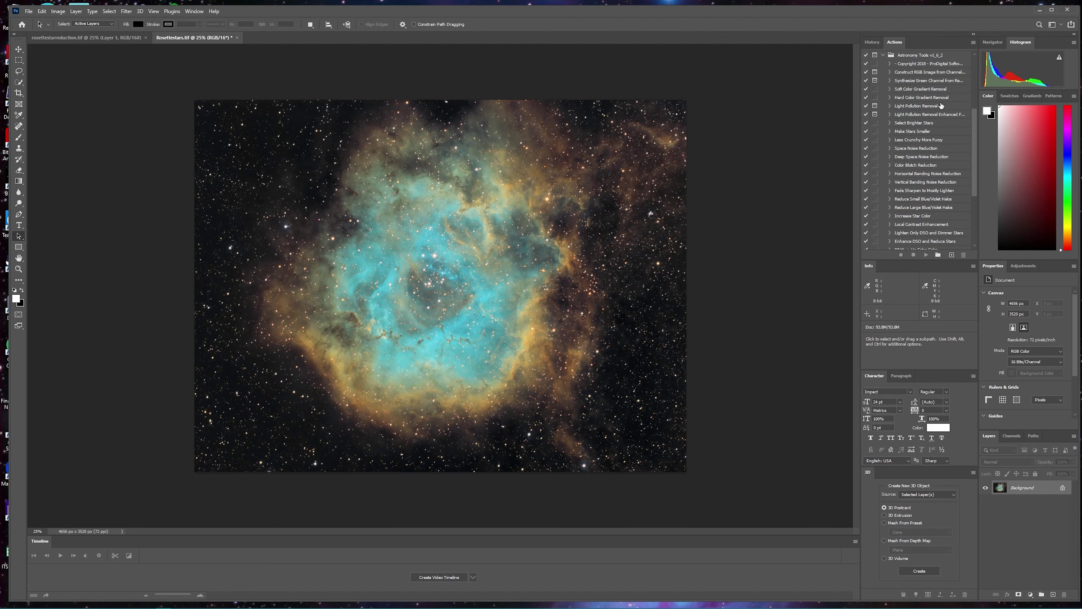
pyautogui.click(922, 131)
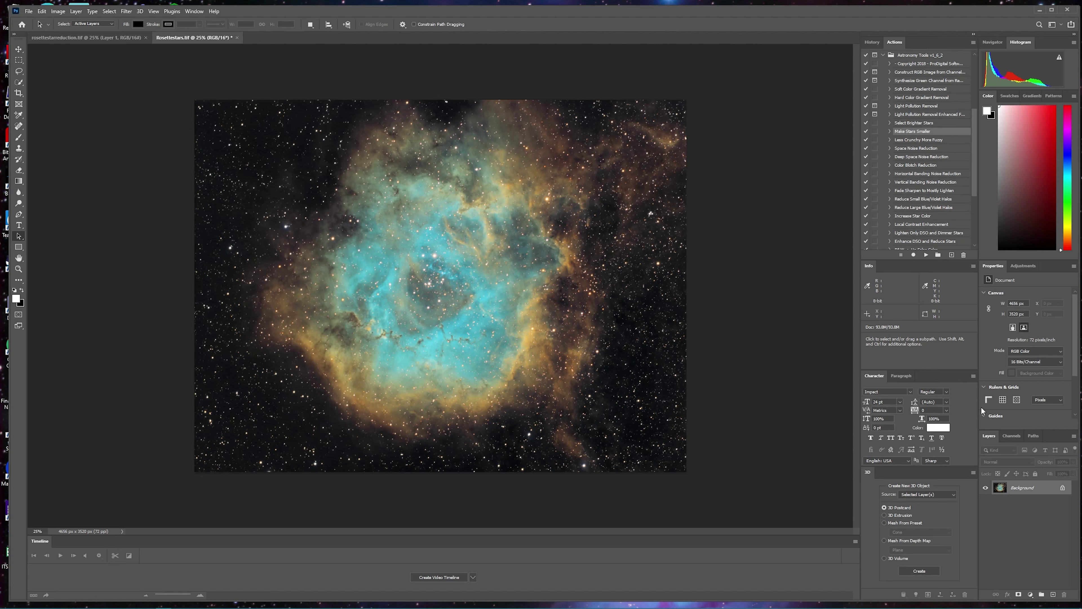
# Create a Background copy layer and run Make Stars Smaller on it
pyautogui.rightClick(1033, 498)
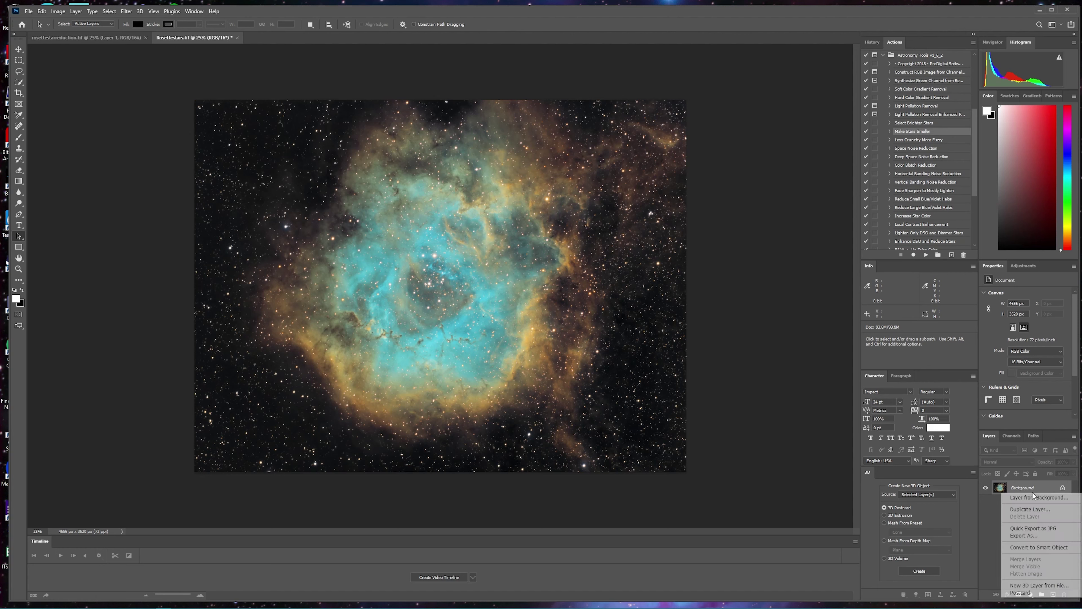
pyautogui.click(1038, 510)
pyautogui.click(821, 261)
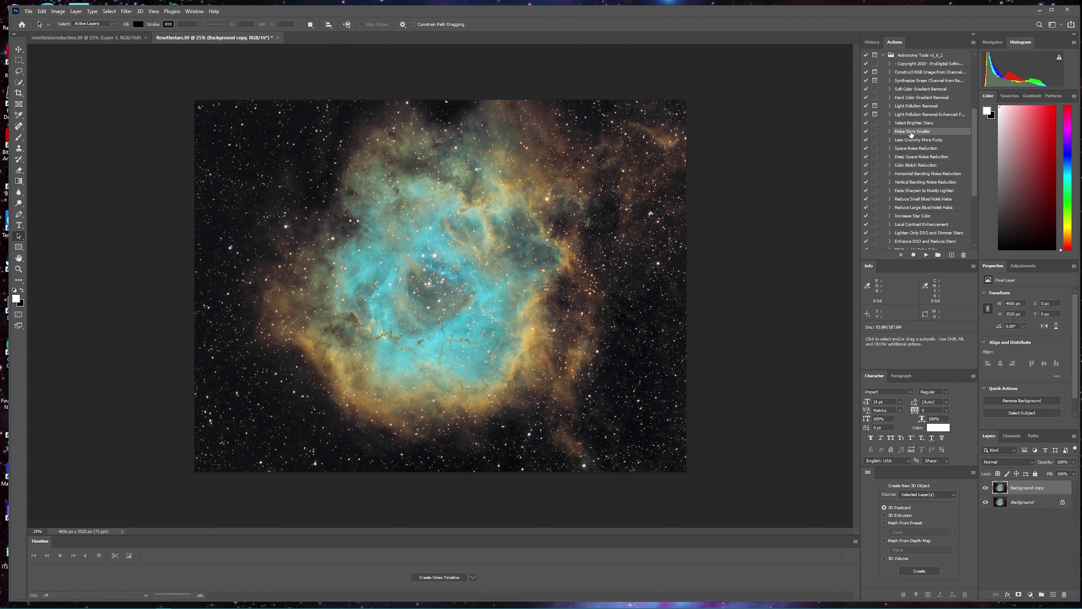
pyautogui.click(926, 256)
# Save the star-shrunk image as ATrosettestarreduction.tif and bring back the Starnet folder window
pyautogui.click(28, 11)
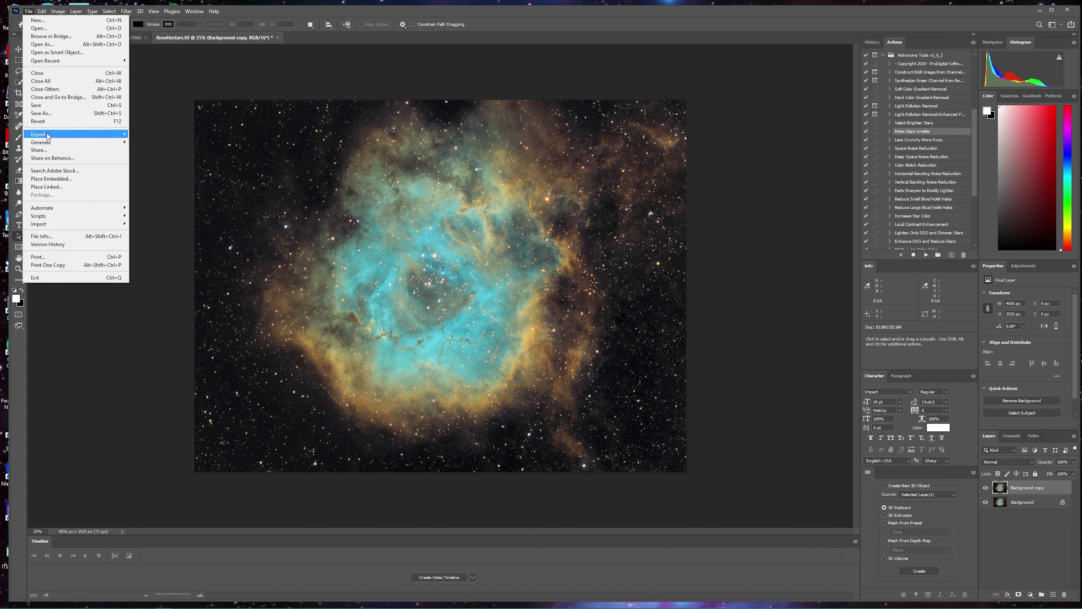
pyautogui.click(48, 114)
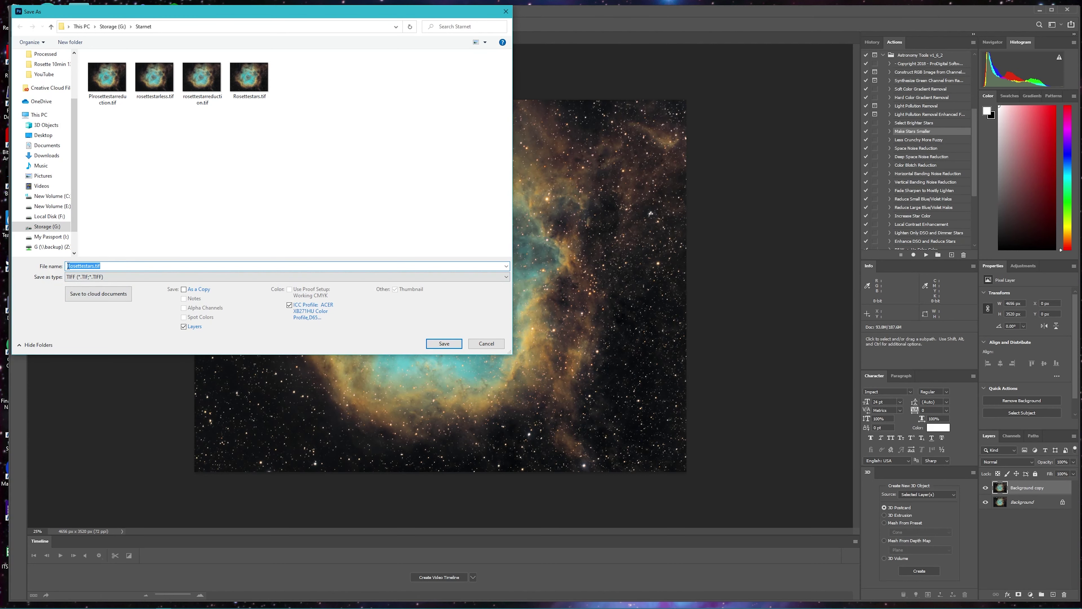
pyautogui.write('Arosettestarreduction.tif')
pyautogui.press('Return')
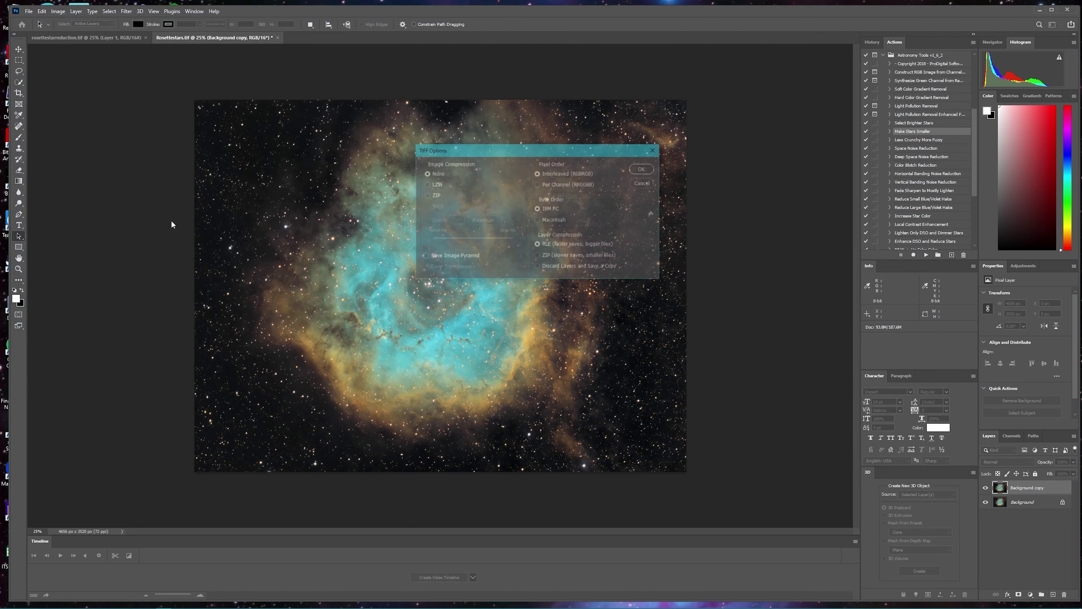
pyautogui.click(634, 168)
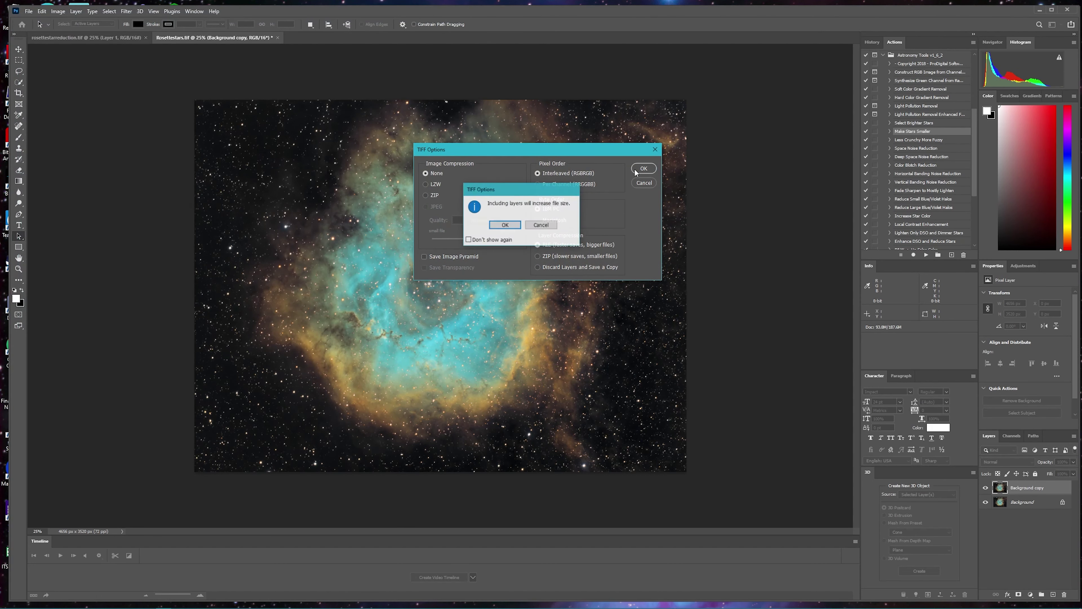
pyautogui.click(496, 226)
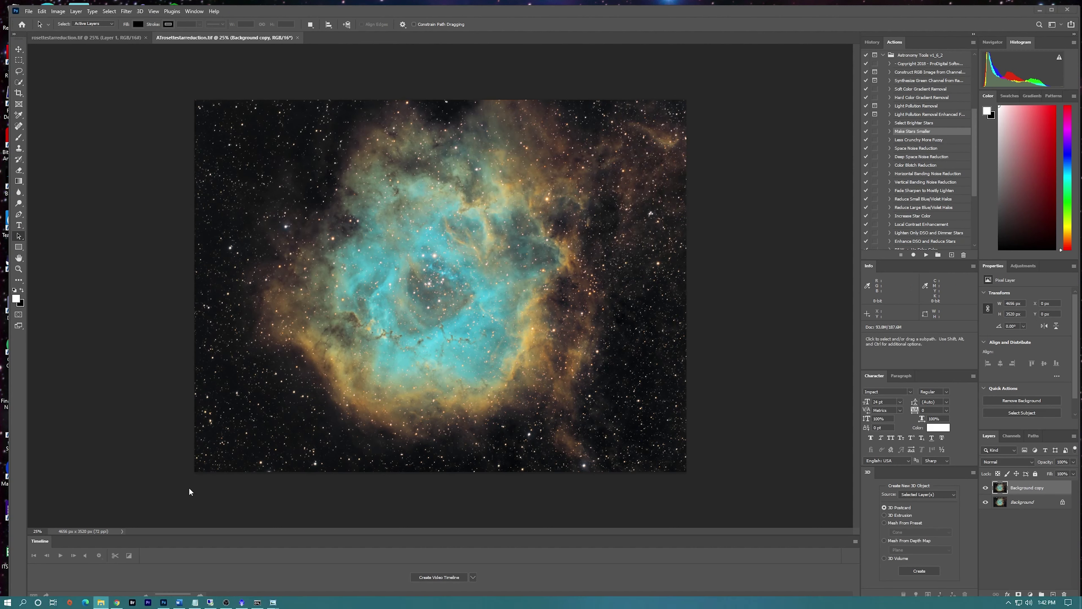
pyautogui.hotkey('alt', 'Tab')
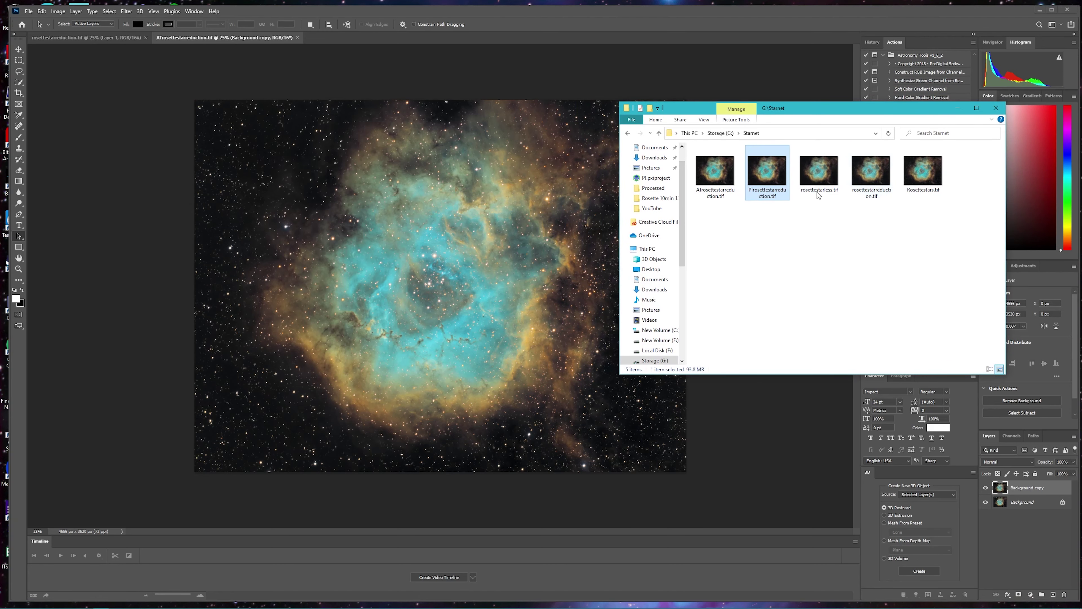
# Open ATrosettestarreduction.tif and PIrosettestarreduction.tif in Photo Viewer, placing the PI version on the right
pyautogui.doubleClick(723, 187)
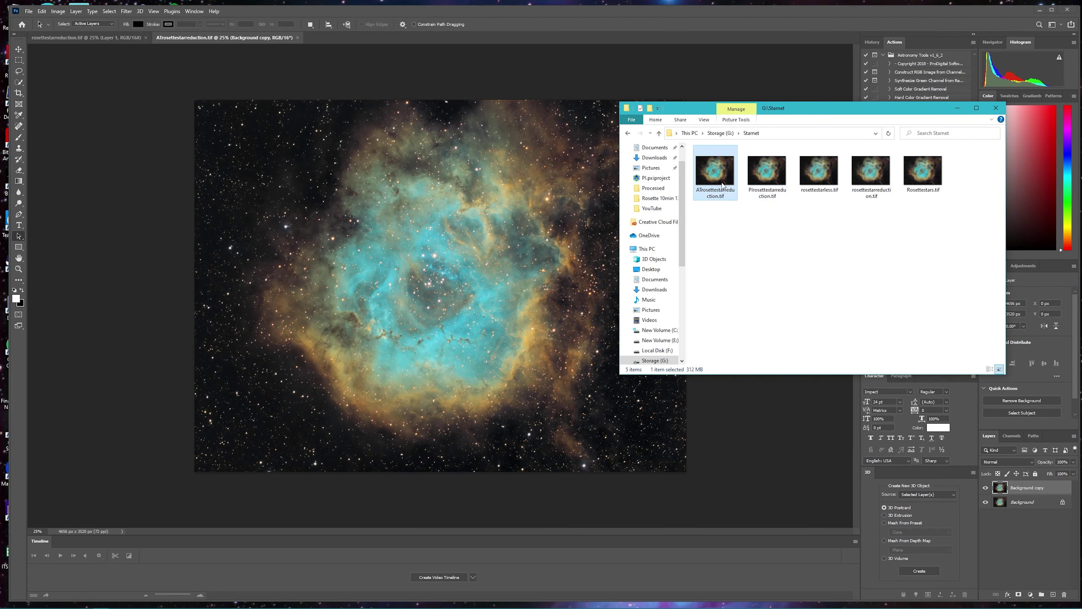
pyautogui.doubleClick(770, 174)
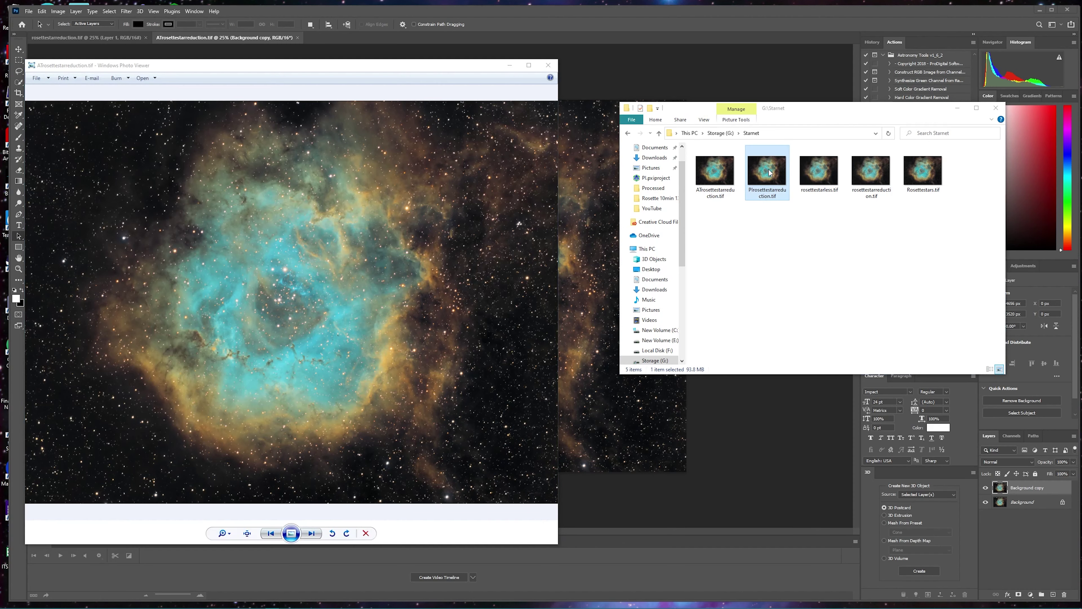
pyautogui.click(957, 108)
pyautogui.moveTo(339, 67); pyautogui.dragTo(850, 66)
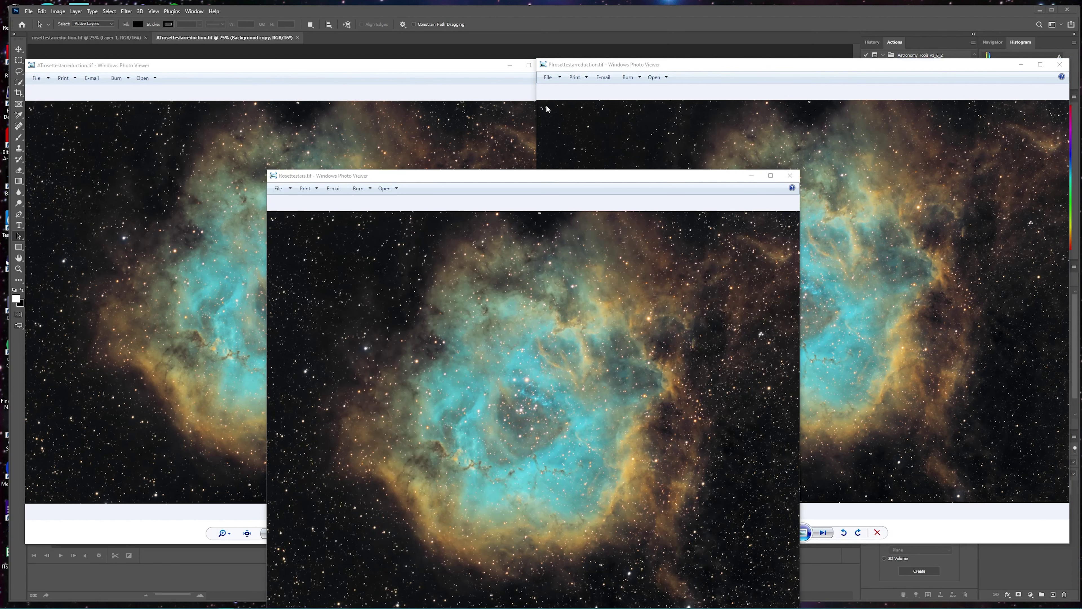
# Bring the Rosettestars.tif viewer forward, then return to rosettestarreduction.tif in Photoshop
pyautogui.click(518, 173)
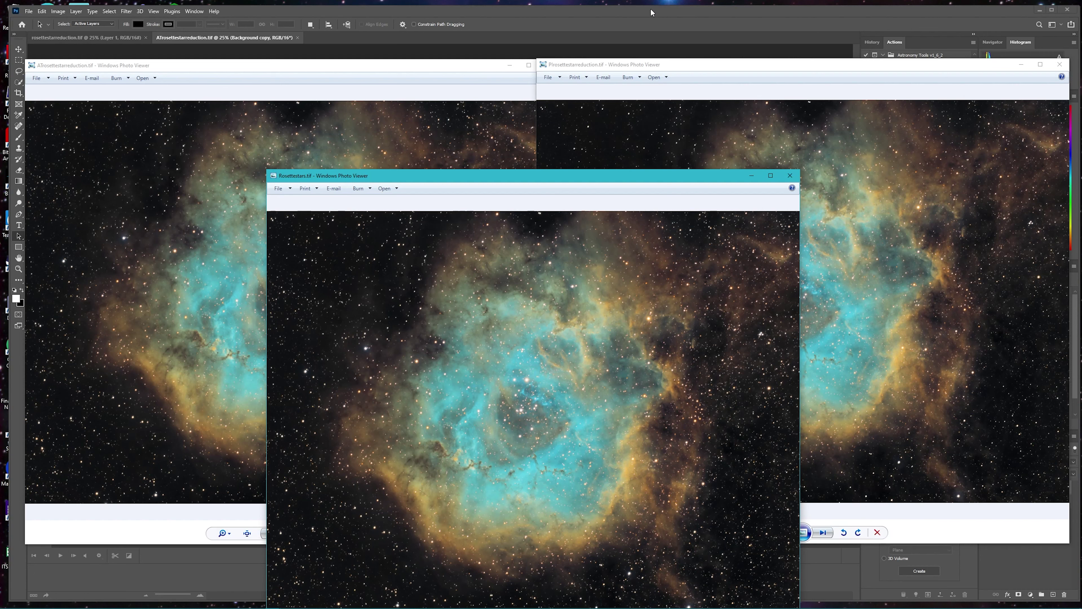
pyautogui.click(120, 36)
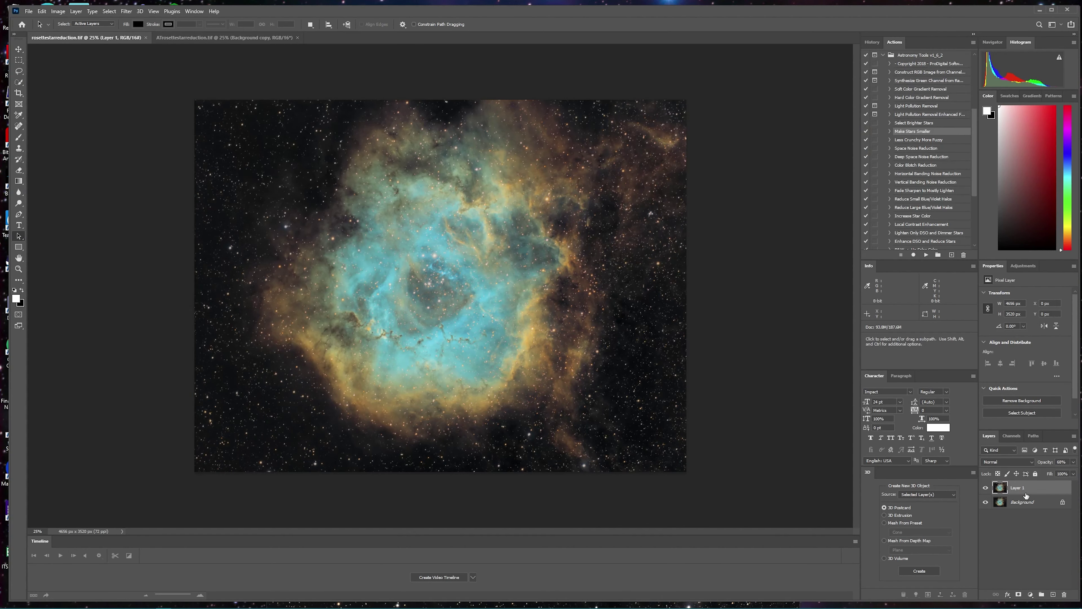
# Lower Layer 1's opacity to about 29%, fading the stars over the nebula
pyautogui.click(1073, 461)
pyautogui.moveTo(1060, 475); pyautogui.dragTo(1031, 478)
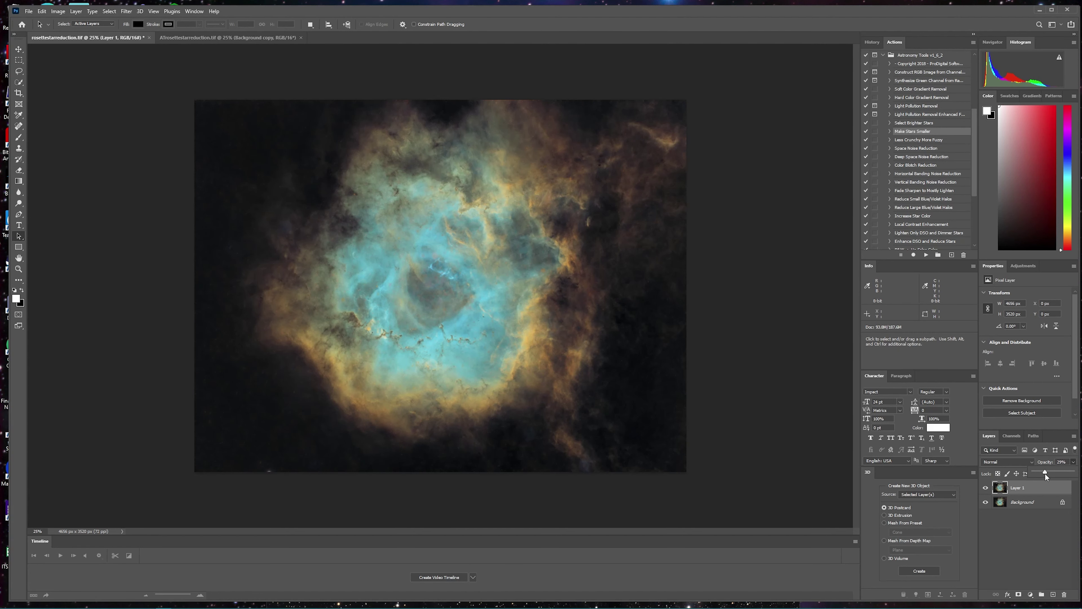